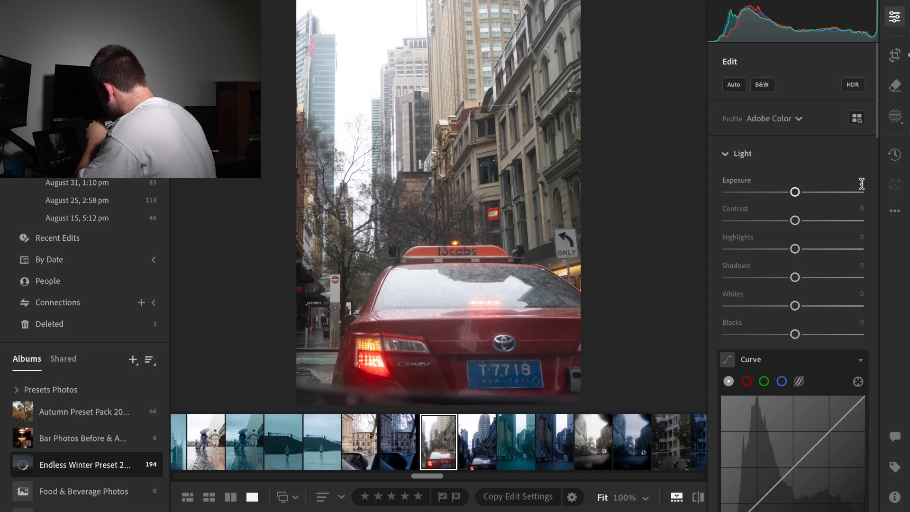
Step: Set the photo's Exposure to −1.01, Contrast to +21, Highlights to −22, Shadows to −10, Whites to −18 and Blacks to −16
{"action": "left_click", "coordinate": [790, 192]}
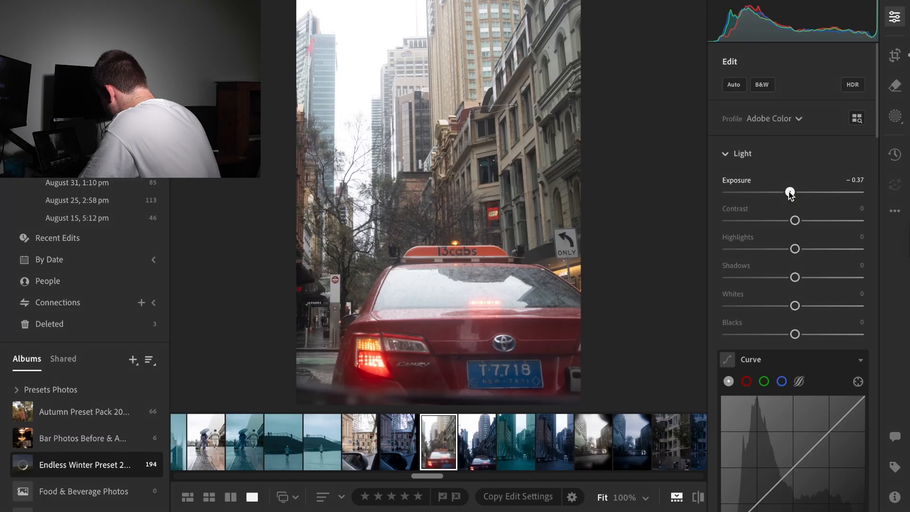
{"action": "left_click_drag", "start_coordinate": [789, 192], "coordinate": [782, 193]}
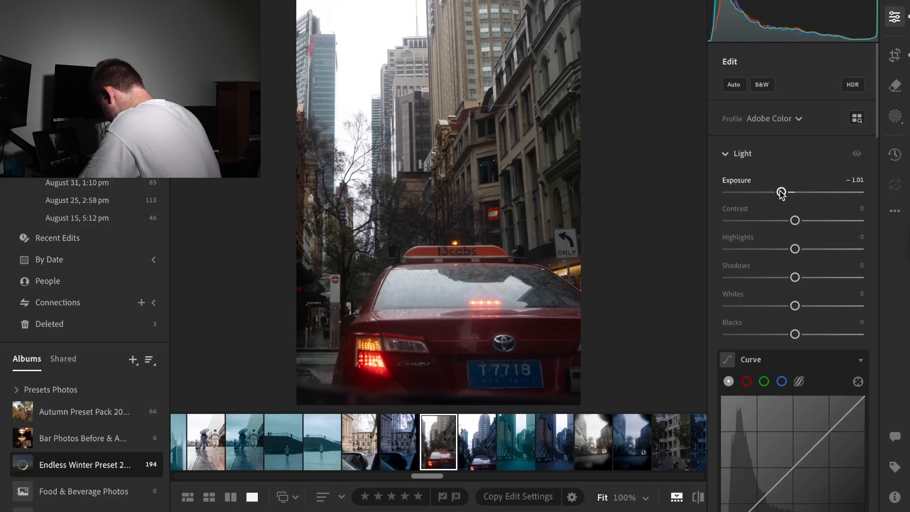
{"action": "left_click_drag", "start_coordinate": [800, 224], "coordinate": [786, 249]}
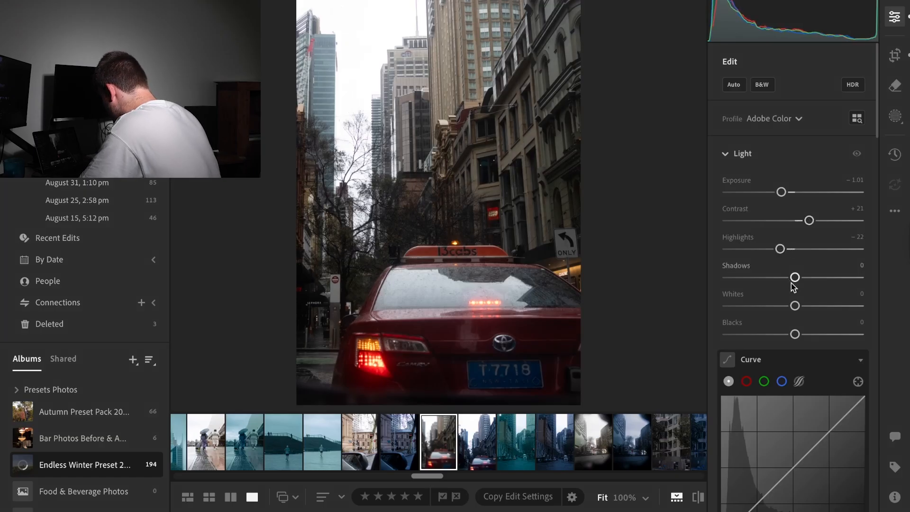
{"action": "left_click_drag", "start_coordinate": [796, 277], "coordinate": [789, 278]}
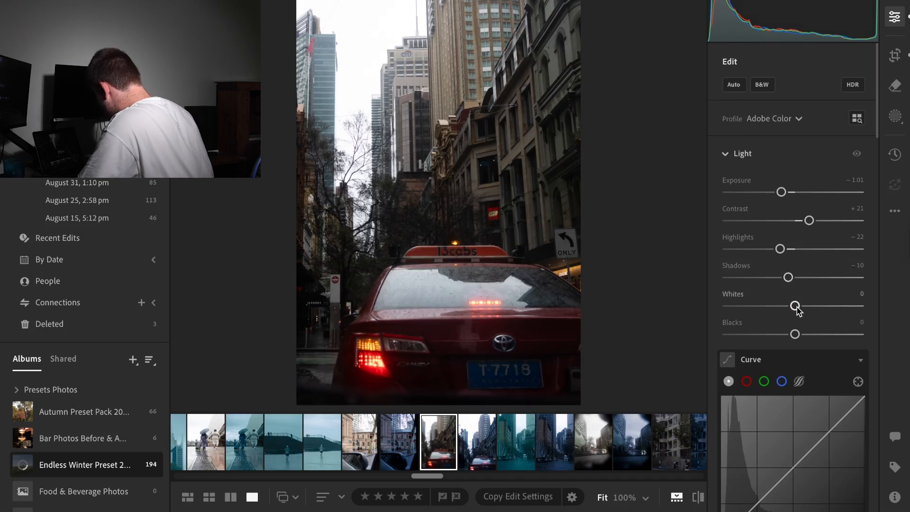
{"action": "left_click_drag", "start_coordinate": [788, 306], "coordinate": [783, 306]}
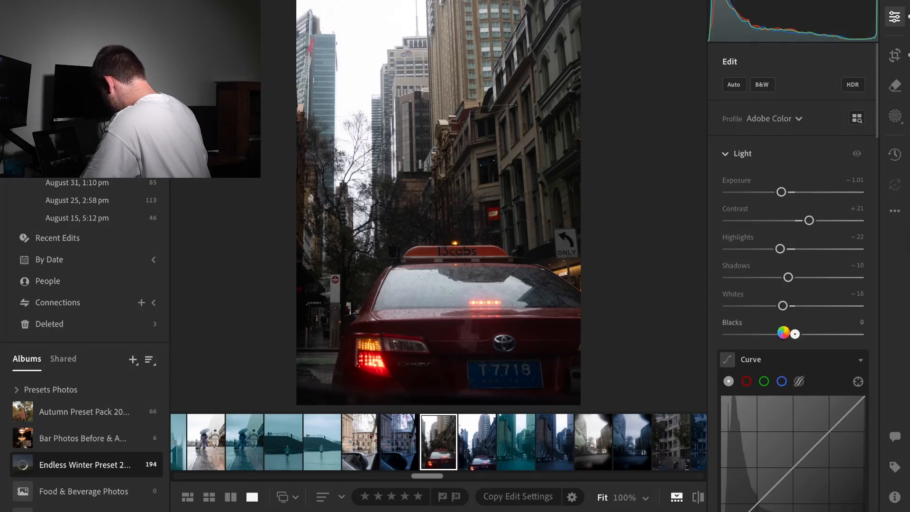
Step: Shape the main tone curve with seven points, lifting the shadows slightly and keeping the midtones and highlights close to the diagonal
{"action": "left_click_drag", "start_coordinate": [878, 134], "coordinate": [875, 178]}
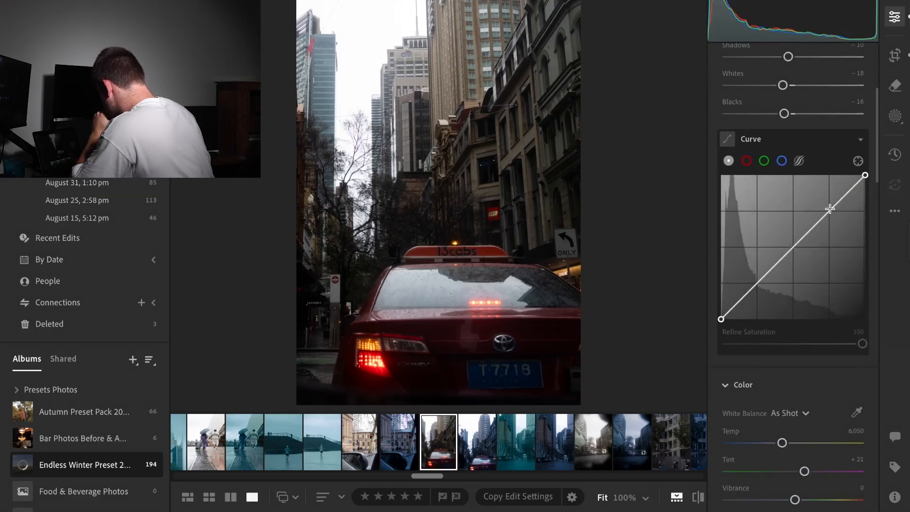
{"action": "left_click_drag", "start_coordinate": [844, 196], "coordinate": [838, 200]}
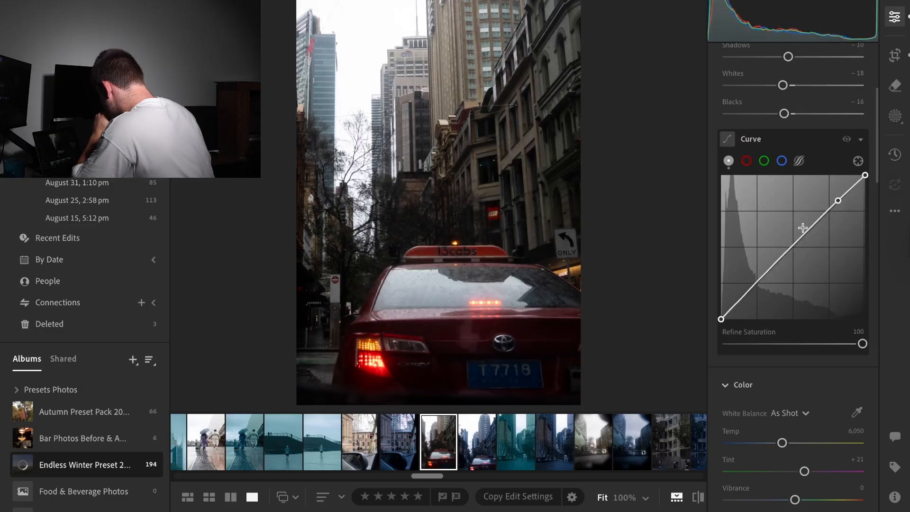
{"action": "left_click_drag", "start_coordinate": [803, 230], "coordinate": [807, 234]}
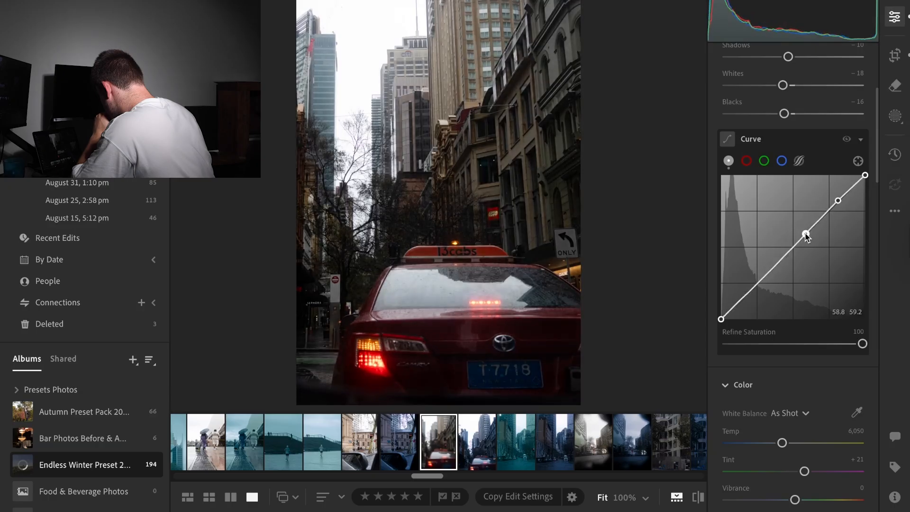
{"action": "left_click", "coordinate": [776, 260]}
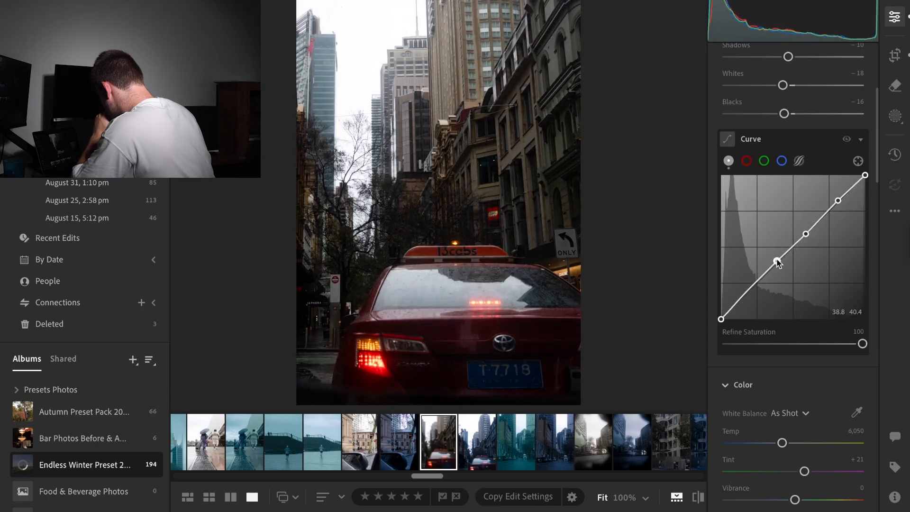
{"action": "left_click", "coordinate": [759, 276]}
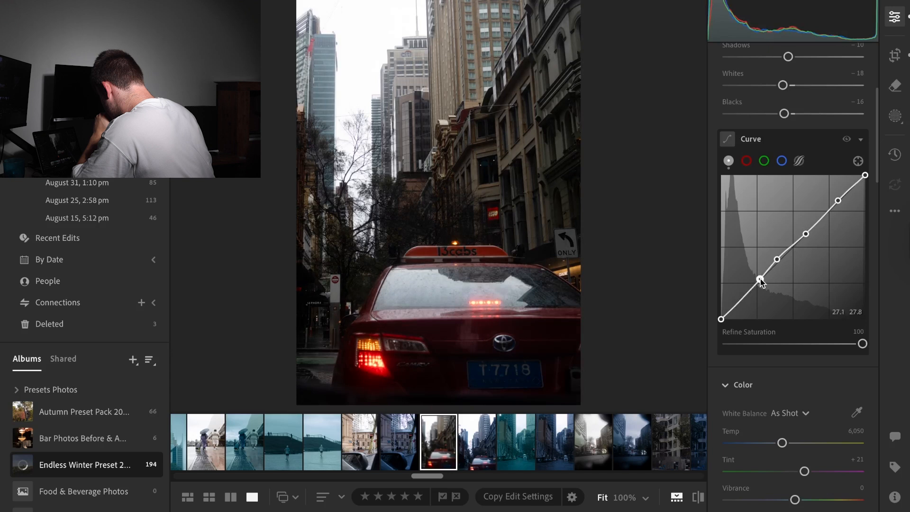
{"action": "left_click", "coordinate": [743, 294]}
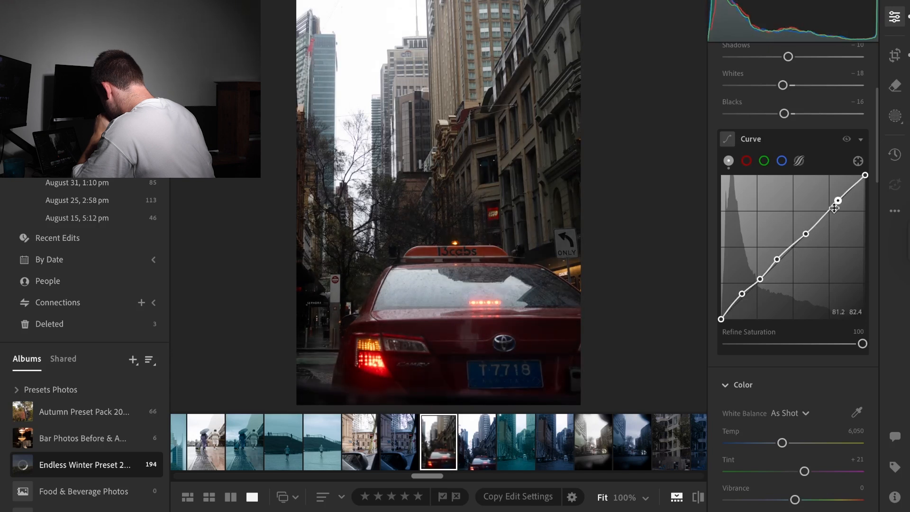
{"action": "left_click_drag", "start_coordinate": [827, 212], "coordinate": [827, 215]}
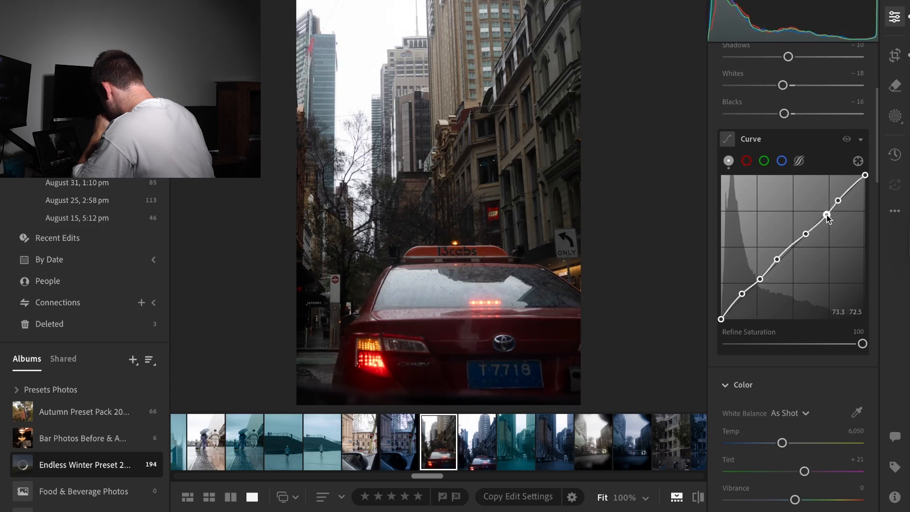
{"action": "left_click", "coordinate": [859, 186]}
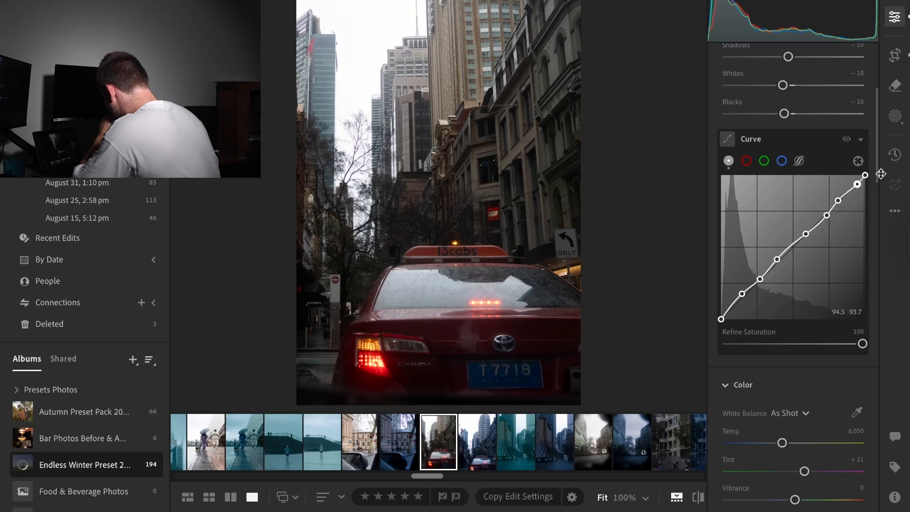
Step: Raise the blue channel curve above the diagonal with five points spread from the highlights down to the shadows
{"action": "left_click", "coordinate": [782, 161]}
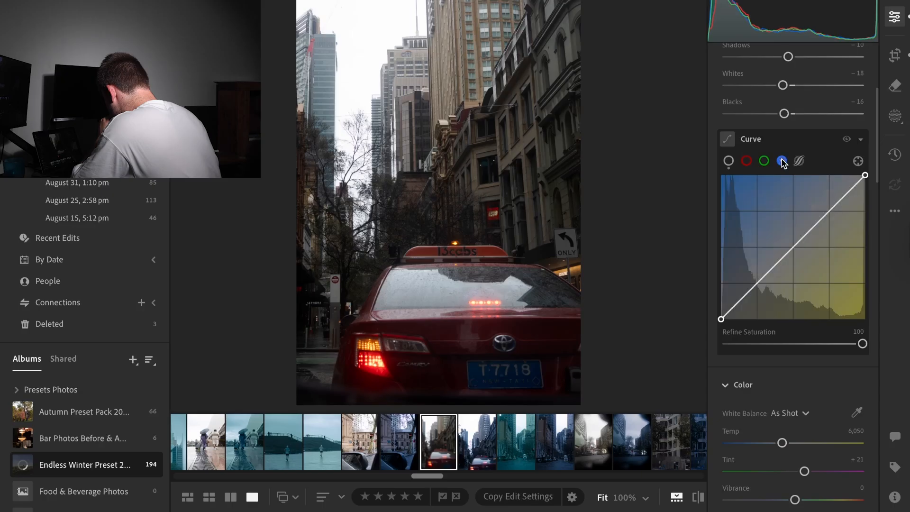
{"action": "left_click_drag", "start_coordinate": [848, 197], "coordinate": [812, 216]}
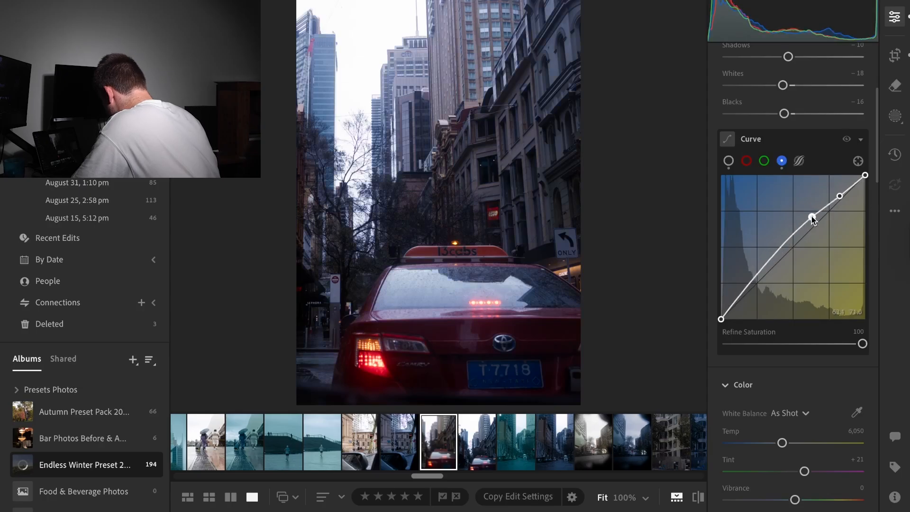
{"action": "left_click", "coordinate": [792, 235]}
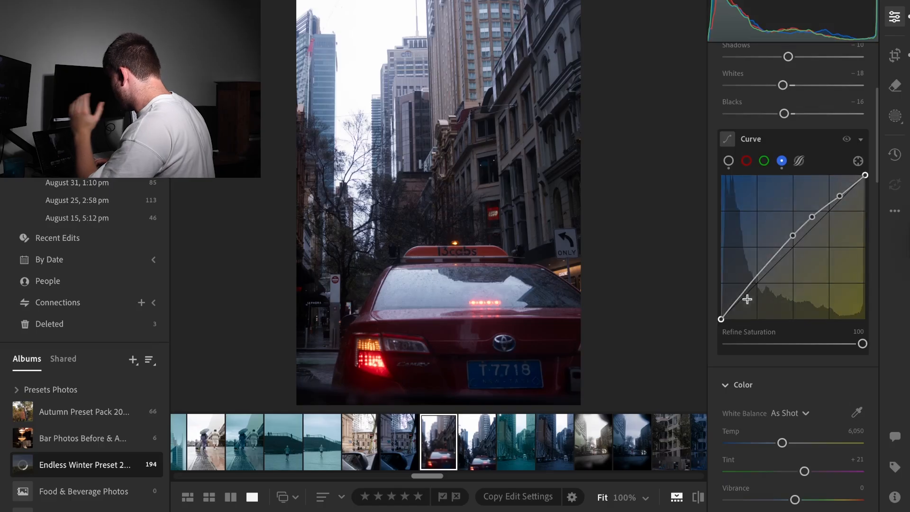
{"action": "left_click", "coordinate": [772, 263]}
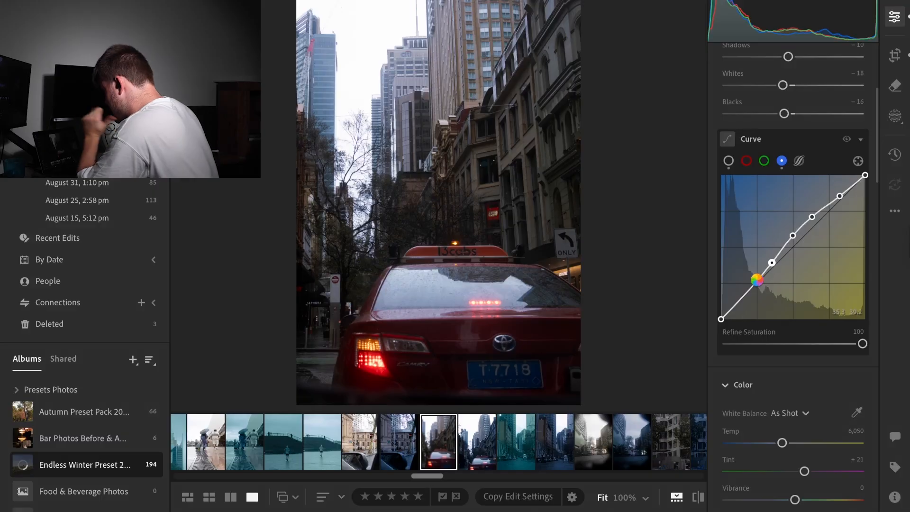
{"action": "left_click", "coordinate": [755, 280]}
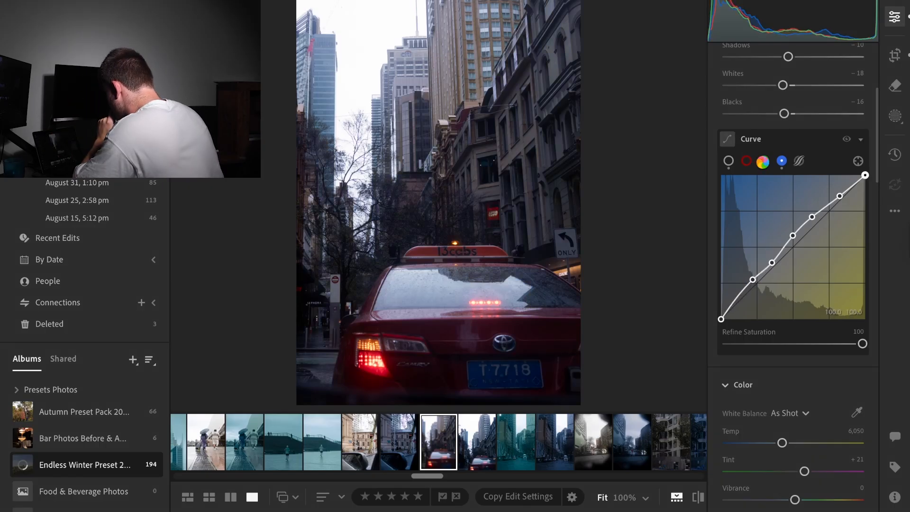
{"action": "left_click", "coordinate": [764, 161]}
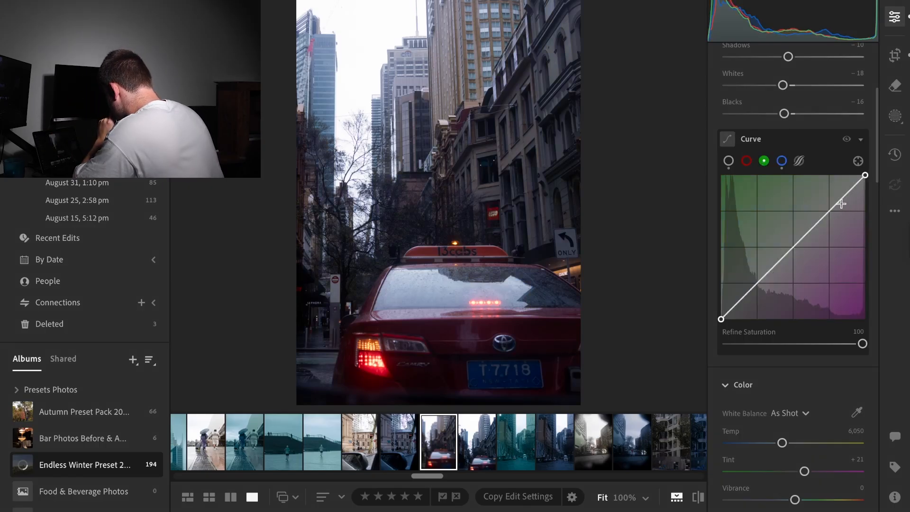
{"action": "left_click_drag", "start_coordinate": [840, 202], "coordinate": [840, 203]}
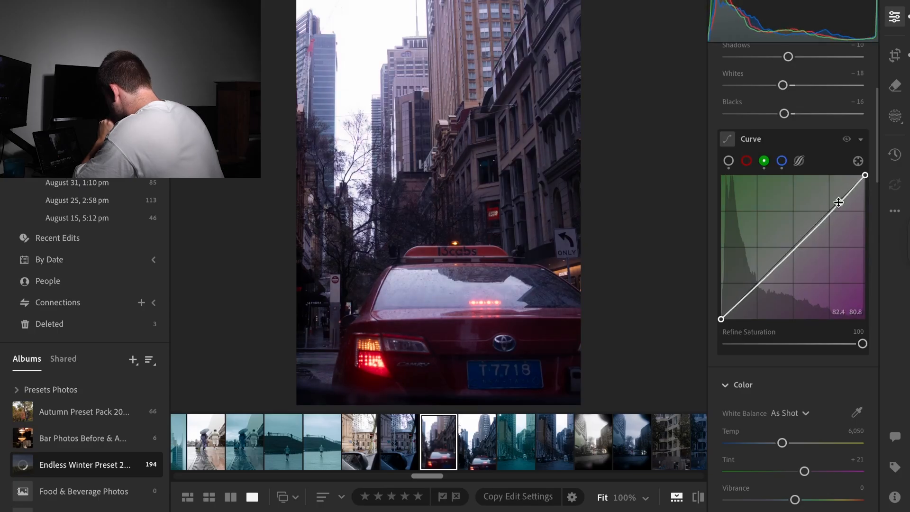
{"action": "double_click", "coordinate": [768, 192]}
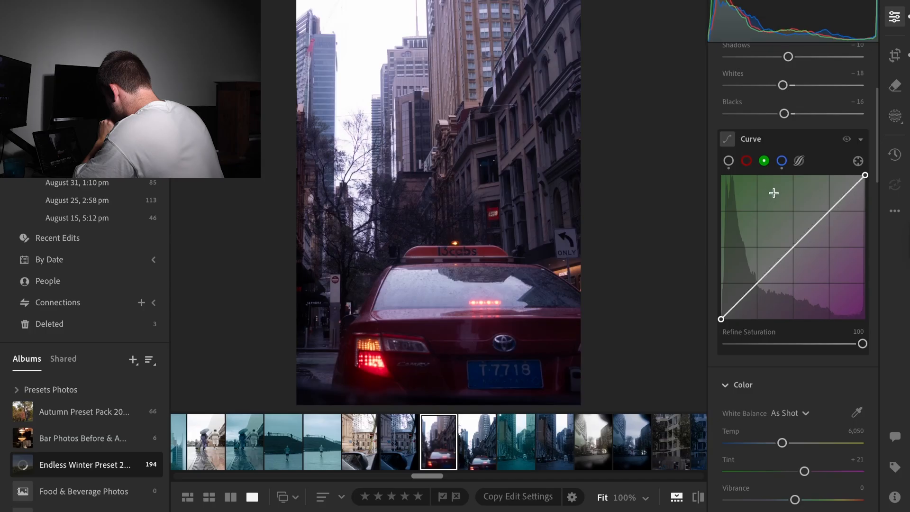
Step: Pull the red channel curve below the diagonal with points in the highlights, upper midtones and midtones for a teal cast
{"action": "left_click", "coordinate": [748, 162]}
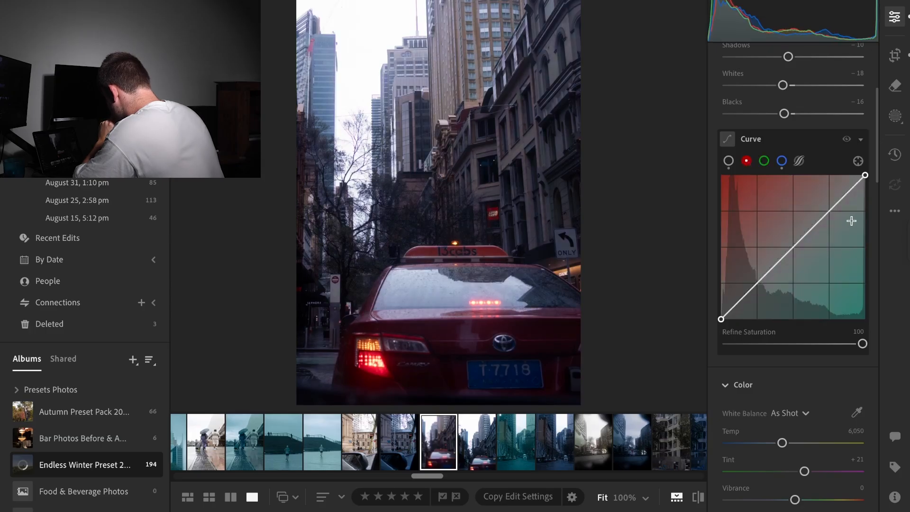
{"action": "left_click_drag", "start_coordinate": [846, 201], "coordinate": [844, 201]}
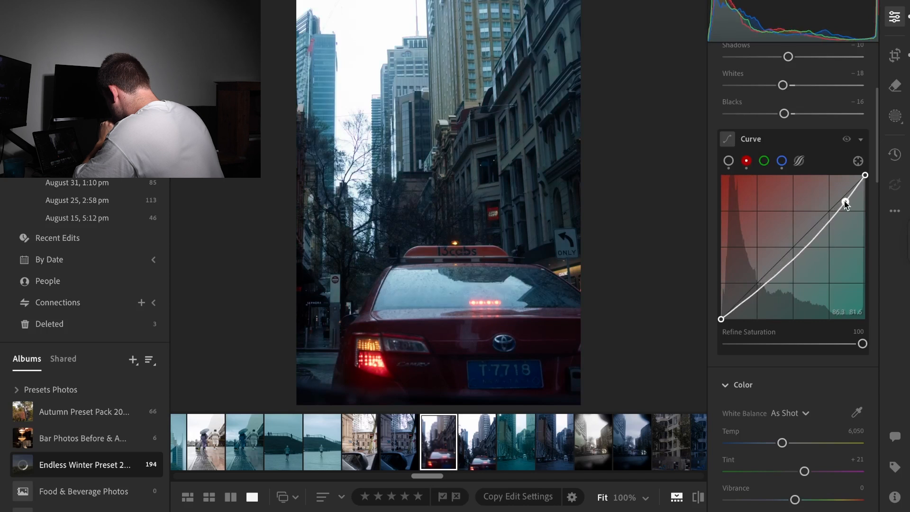
{"action": "left_click", "coordinate": [821, 228]}
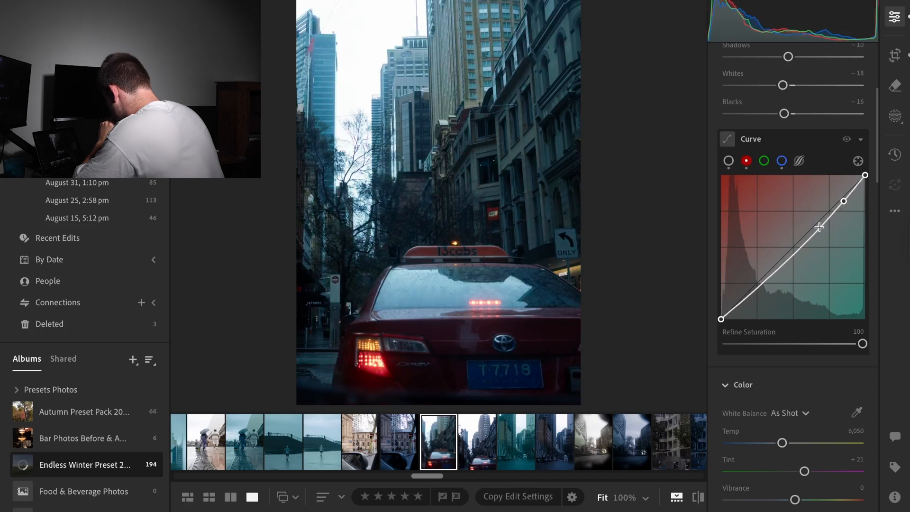
{"action": "left_click_drag", "start_coordinate": [820, 229], "coordinate": [818, 231]}
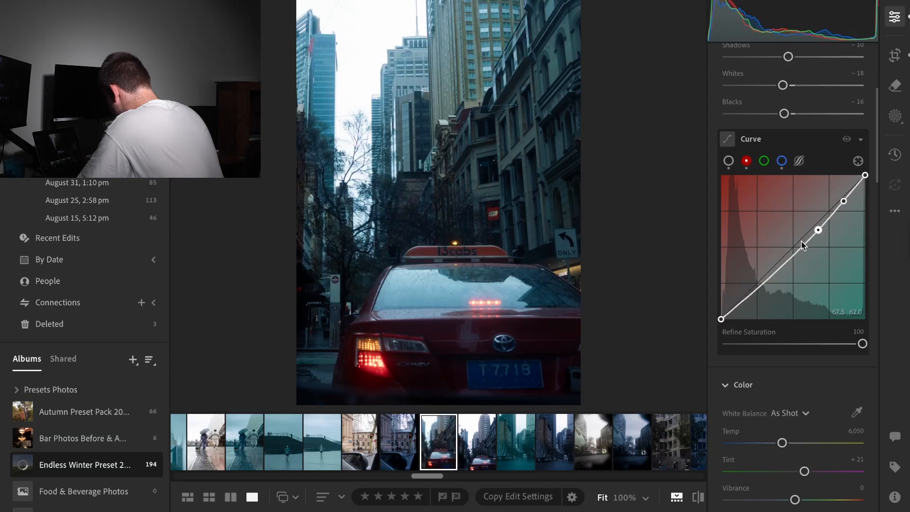
{"action": "left_click", "coordinate": [795, 254]}
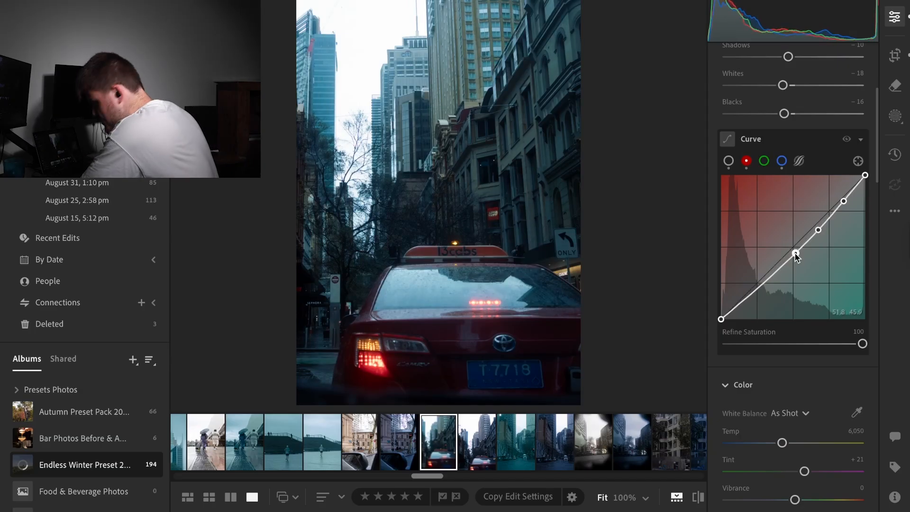
{"action": "left_click_drag", "start_coordinate": [796, 255], "coordinate": [794, 257]}
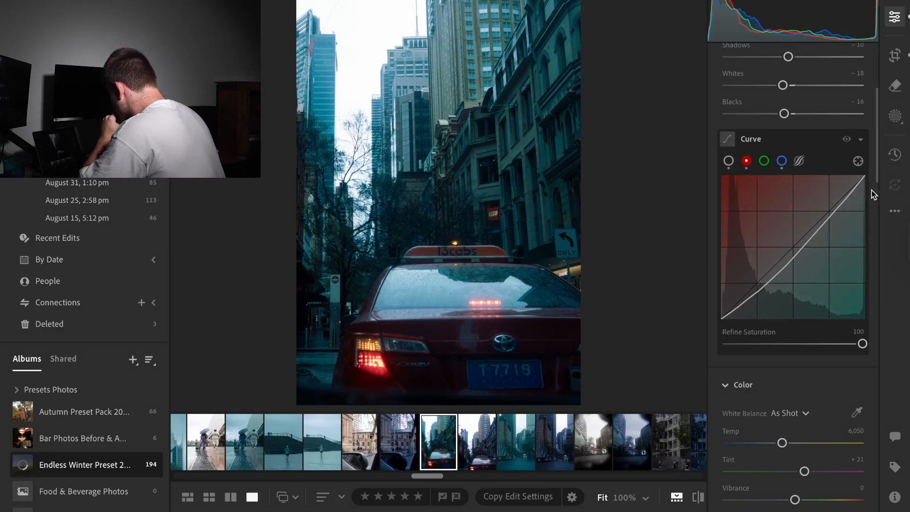
Step: Cool the white balance to a Temp of 5,808 and set Vibrance and Saturation to +5 each
{"action": "left_click_drag", "start_coordinate": [876, 186], "coordinate": [875, 223]}
{"action": "left_click_drag", "start_coordinate": [783, 208], "coordinate": [779, 207]}
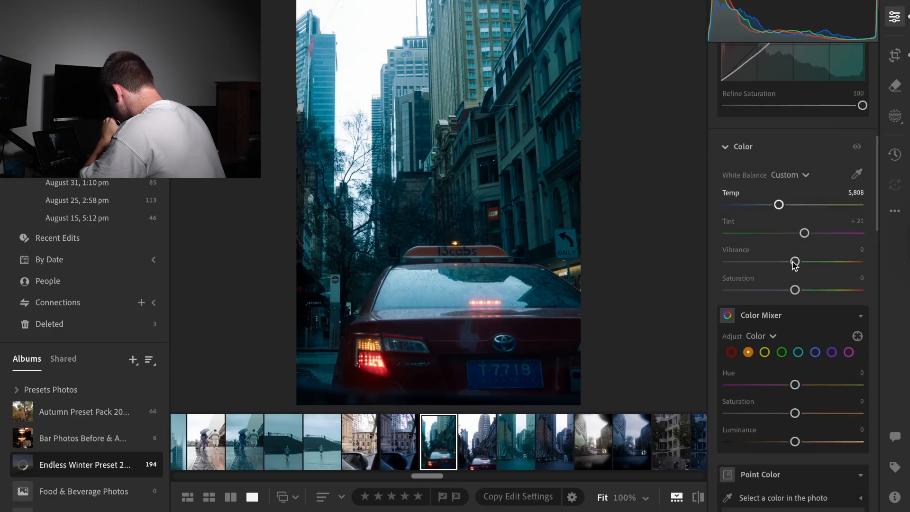
{"action": "left_click_drag", "start_coordinate": [796, 261], "coordinate": [797, 290]}
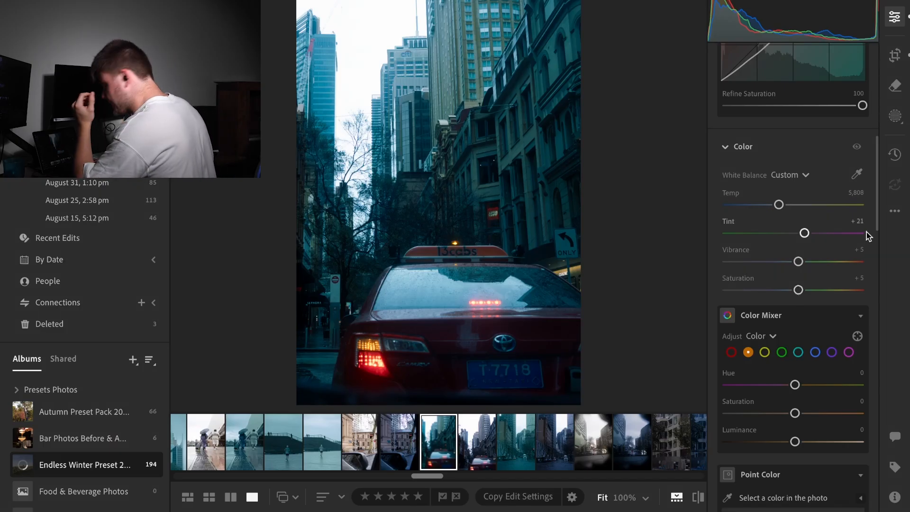
Step: Color grade the midtones with a slight blue tint and slightly lower the luminance of the midtones, shadows and highlights
{"action": "left_click_drag", "start_coordinate": [872, 232], "coordinate": [871, 317]}
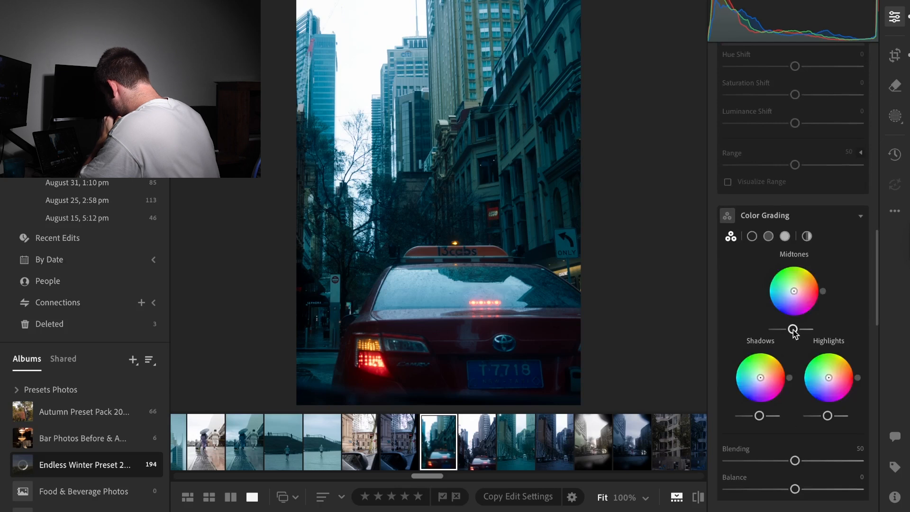
{"action": "mouse_move", "coordinate": [793, 333]}
{"action": "left_click_drag", "start_coordinate": [791, 331], "coordinate": [771, 307]}
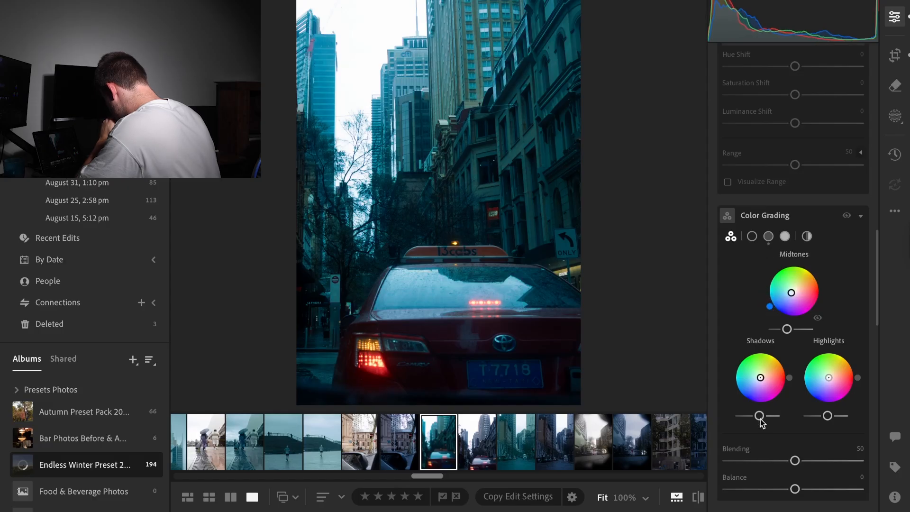
{"action": "left_click_drag", "start_coordinate": [761, 419], "coordinate": [754, 418]}
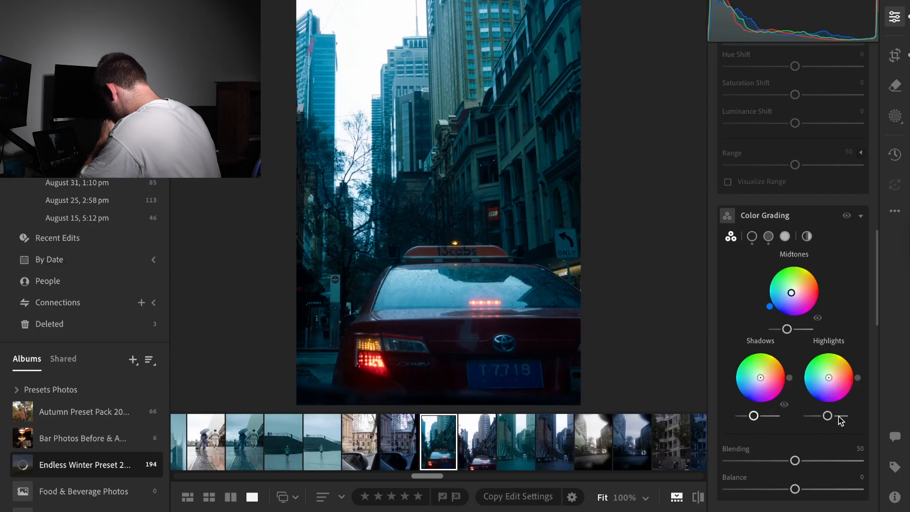
{"action": "left_click_drag", "start_coordinate": [828, 419], "coordinate": [822, 418]}
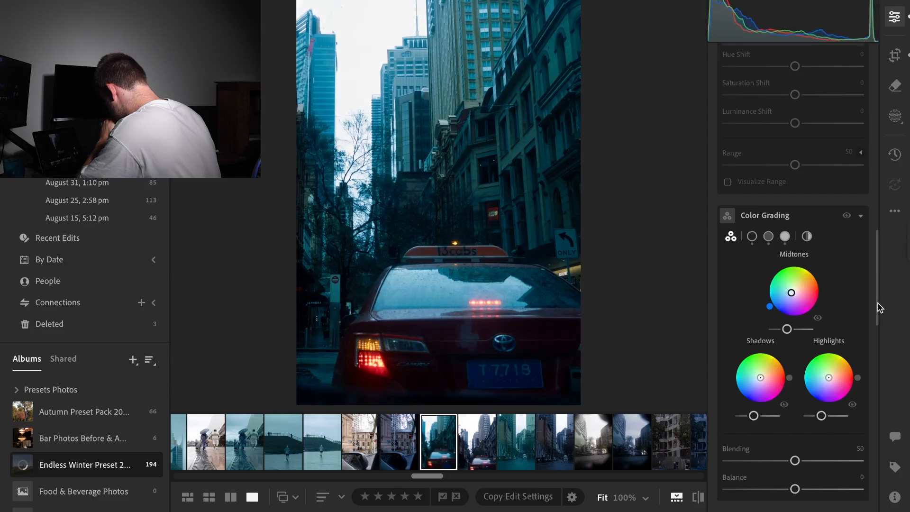
Step: Darken the whole photo further by setting Exposure to −1.27
{"action": "scroll", "coordinate": [878, 333], "scroll_direction": "down", "scroll_amount": 1}
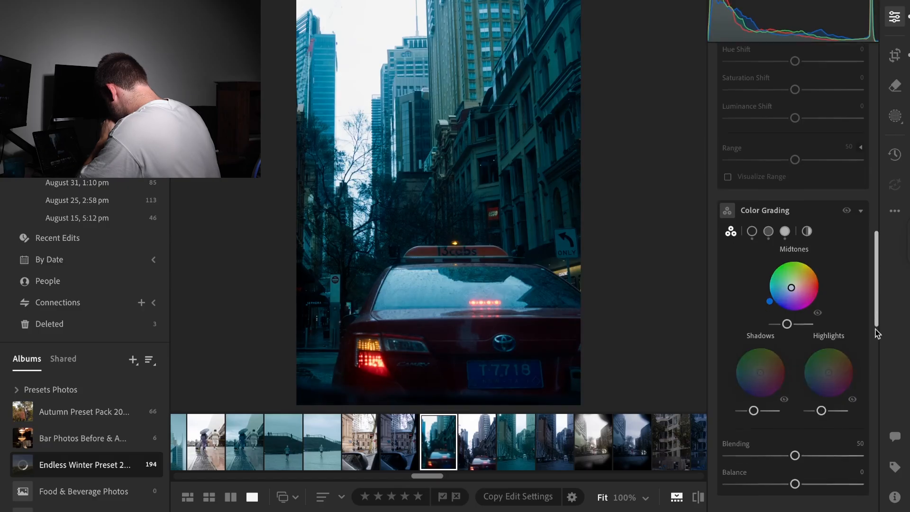
{"action": "scroll", "coordinate": [878, 333], "scroll_direction": "down", "scroll_amount": 8}
{"action": "scroll", "coordinate": [867, 377], "scroll_direction": "up", "scroll_amount": 2}
{"action": "left_click_drag", "start_coordinate": [868, 357], "coordinate": [876, 70]}
{"action": "left_click_drag", "start_coordinate": [782, 192], "coordinate": [779, 192]}
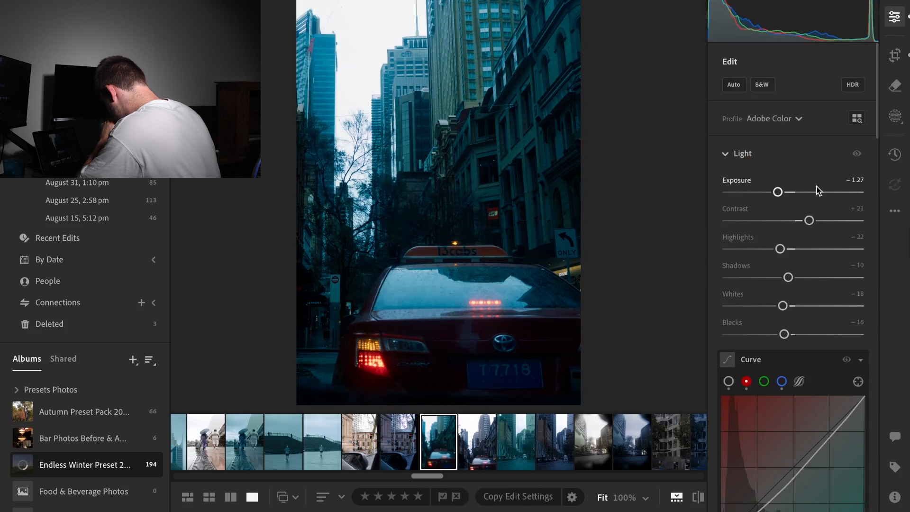
Step: Move the red curve's midtone point closer to the diagonal and fine-tune its two upper points to soften the taxi photo's teal cast
{"action": "left_click_drag", "start_coordinate": [877, 132], "coordinate": [874, 177]}
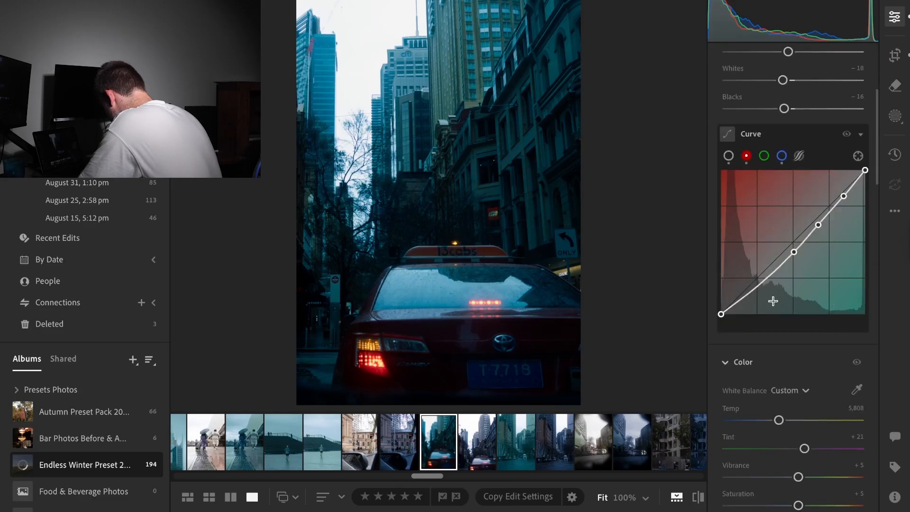
{"action": "left_click_drag", "start_coordinate": [794, 252], "coordinate": [791, 251]}
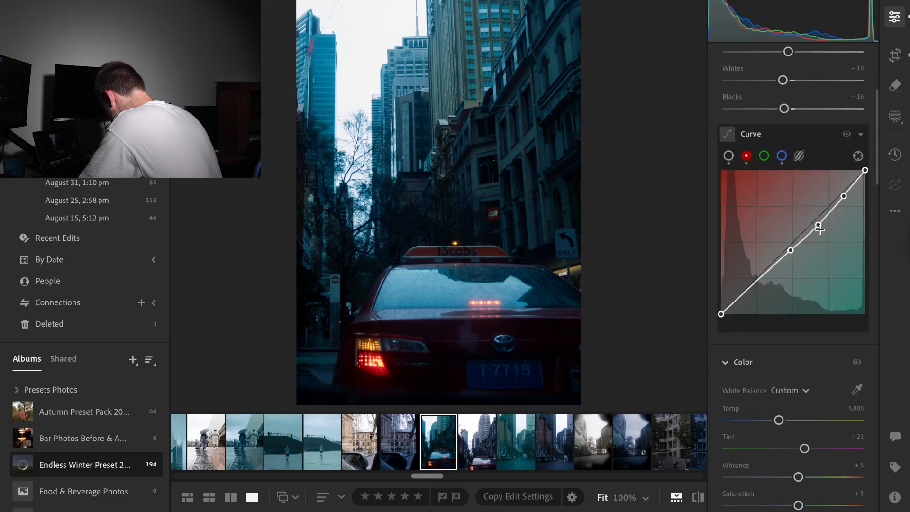
{"action": "left_click_drag", "start_coordinate": [819, 223], "coordinate": [819, 226]}
{"action": "left_click_drag", "start_coordinate": [844, 197], "coordinate": [847, 199]}
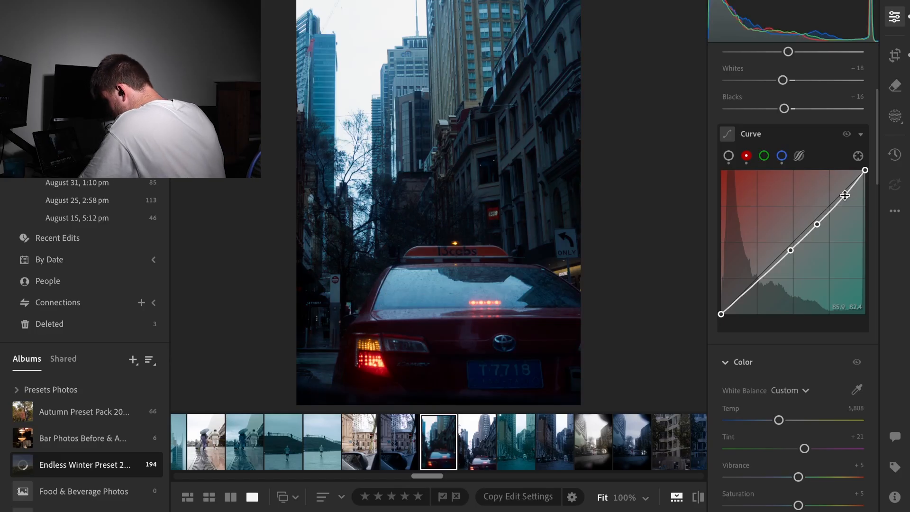
Step: Browse the album's photo grid and open the unedited photo of the hooded person standing below the apartment building
{"action": "left_click", "coordinate": [207, 498]}
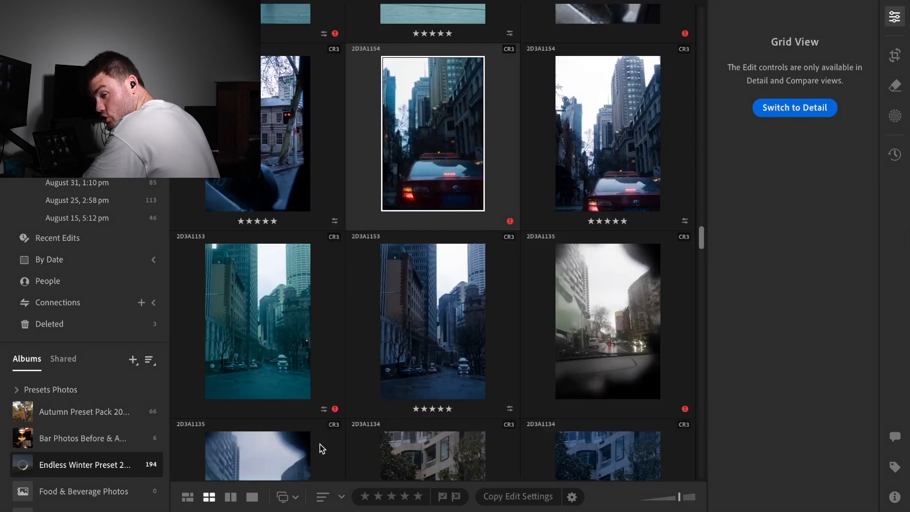
{"action": "left_click", "coordinate": [637, 299]}
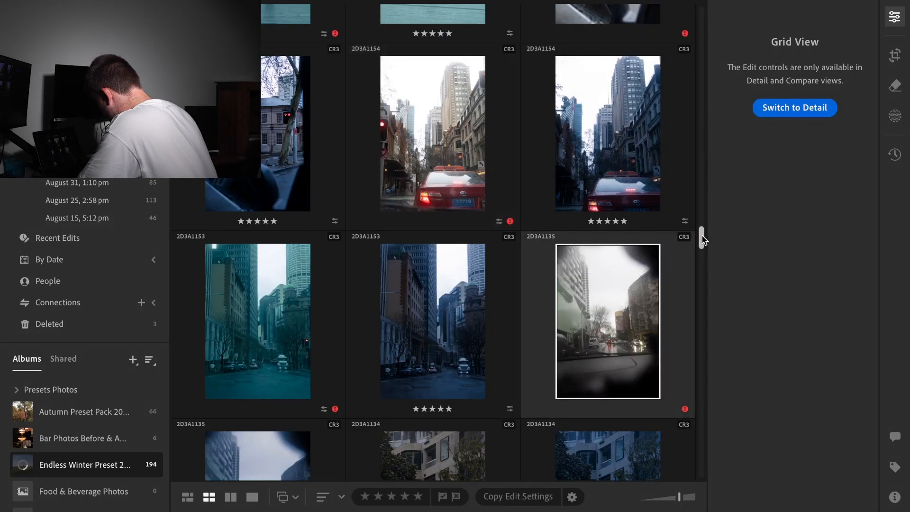
{"action": "scroll", "coordinate": [702, 239], "scroll_direction": "down", "scroll_amount": 2}
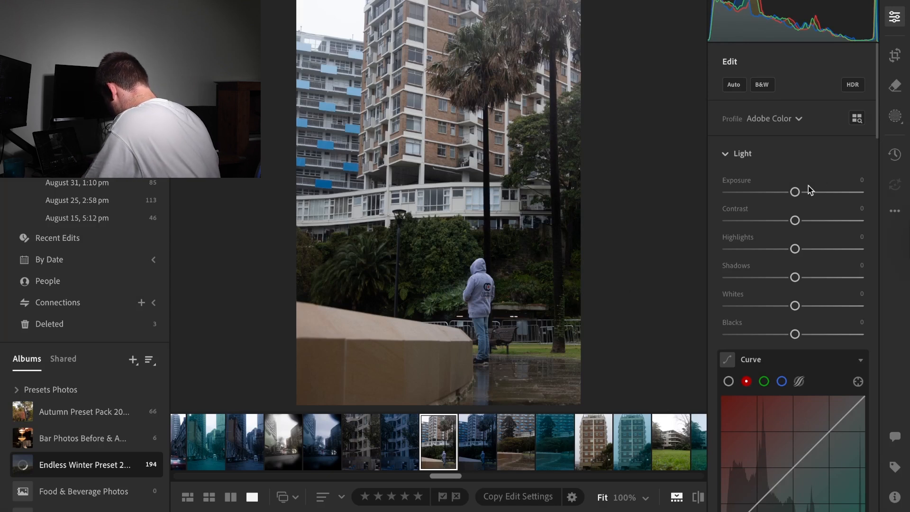
Step: Set Exposure to −1.10, Contrast to +21, Highlights to −25, Shadows to +14, Whites to −16 and Blacks to −11
{"action": "left_click_drag", "start_coordinate": [796, 193], "coordinate": [781, 193]}
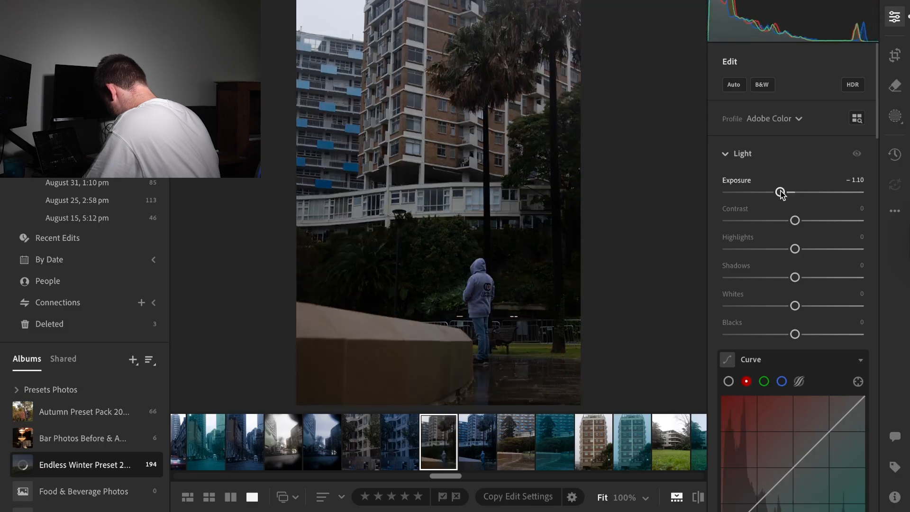
{"action": "left_click_drag", "start_coordinate": [796, 222], "coordinate": [811, 220]}
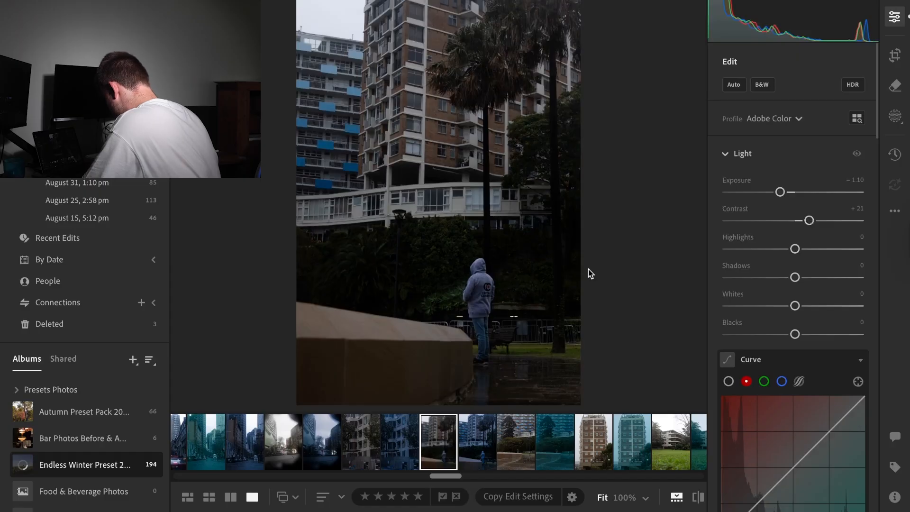
{"action": "mouse_move", "coordinate": [784, 249]}
{"action": "left_mouse_down"}
{"action": "mouse_move", "coordinate": [807, 249]}
{"action": "mouse_move", "coordinate": [778, 248]}
{"action": "left_mouse_up"}
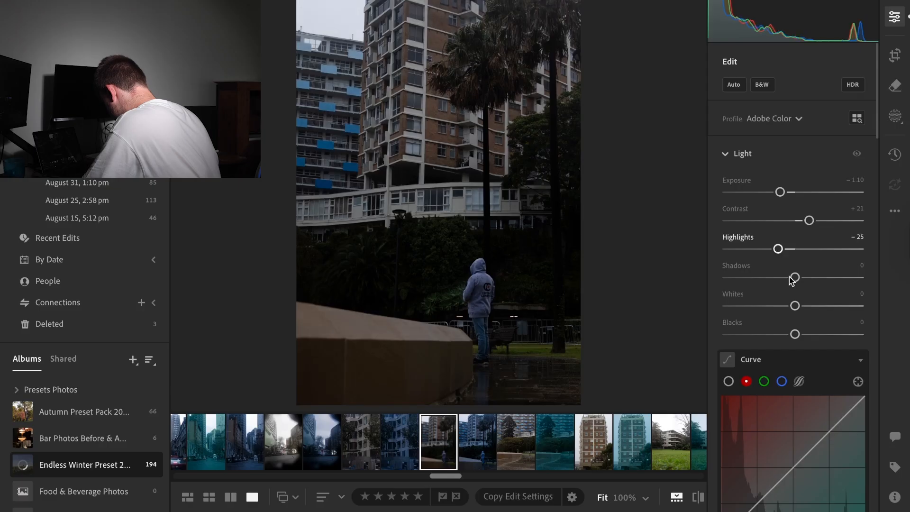
{"action": "left_click_drag", "start_coordinate": [794, 278], "coordinate": [788, 335]}
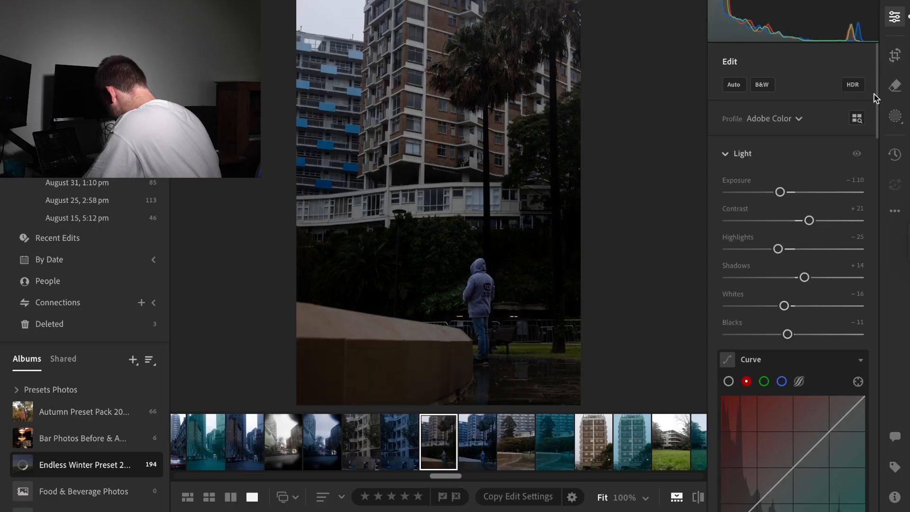
Step: Shape the main tone curve by slightly lowering the highlights and upper midtones, lifting the lower midtones and adding upper anchor points
{"action": "scroll", "coordinate": [873, 101], "scroll_direction": "down", "scroll_amount": 5}
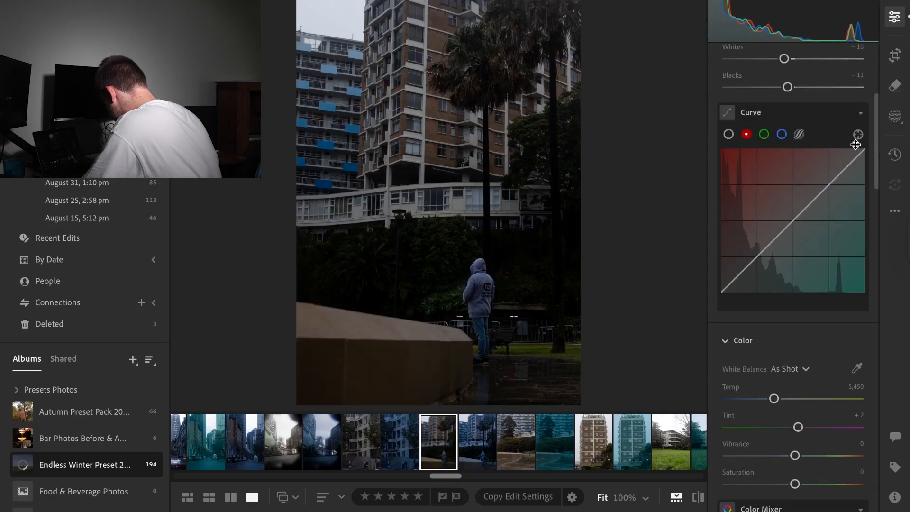
{"action": "left_click", "coordinate": [729, 135]}
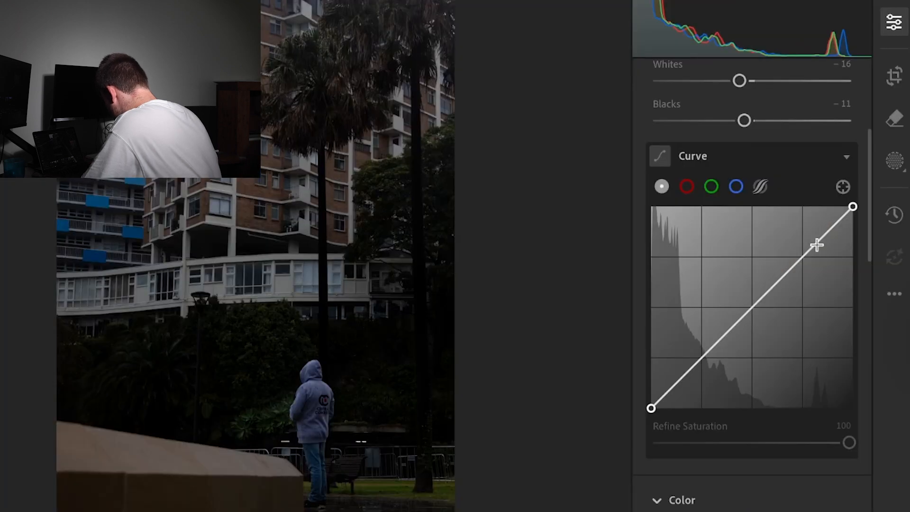
{"action": "left_click_drag", "start_coordinate": [817, 245], "coordinate": [818, 246]}
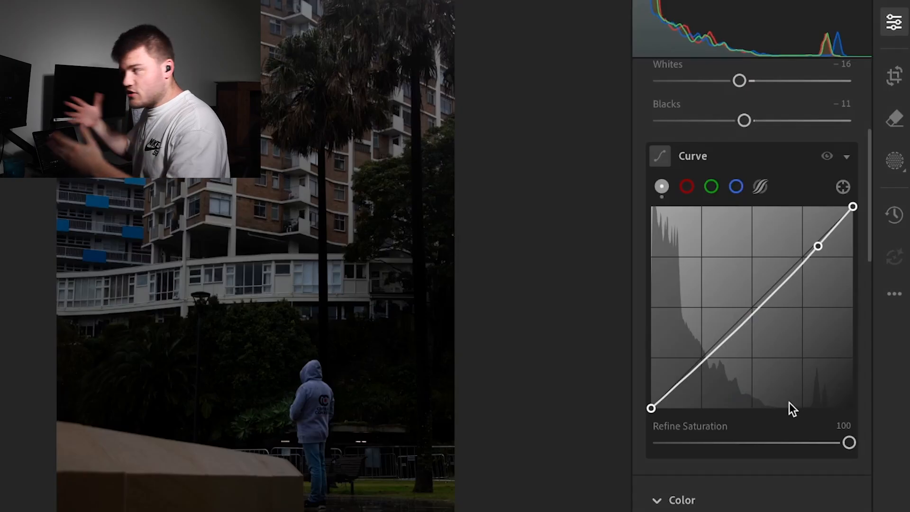
{"action": "left_click_drag", "start_coordinate": [790, 228], "coordinate": [760, 249]}
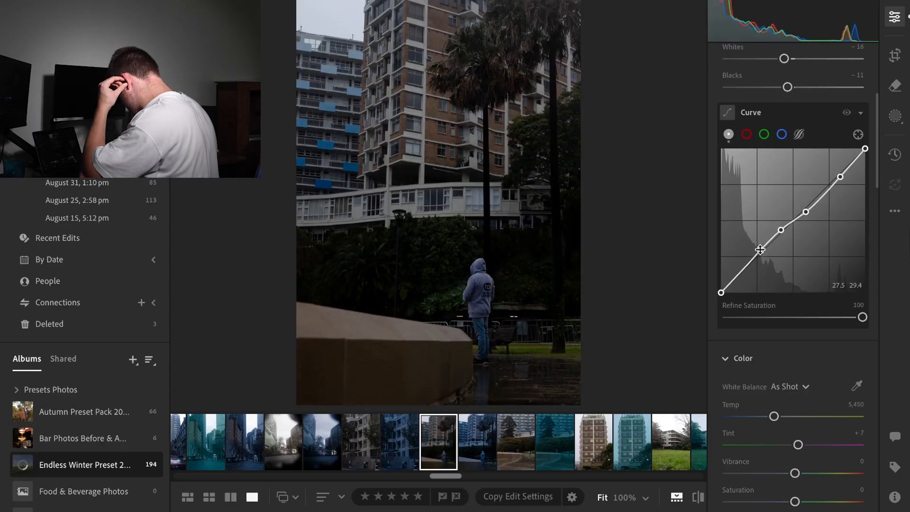
{"action": "left_click", "coordinate": [825, 190]}
{"action": "left_click", "coordinate": [855, 162]}
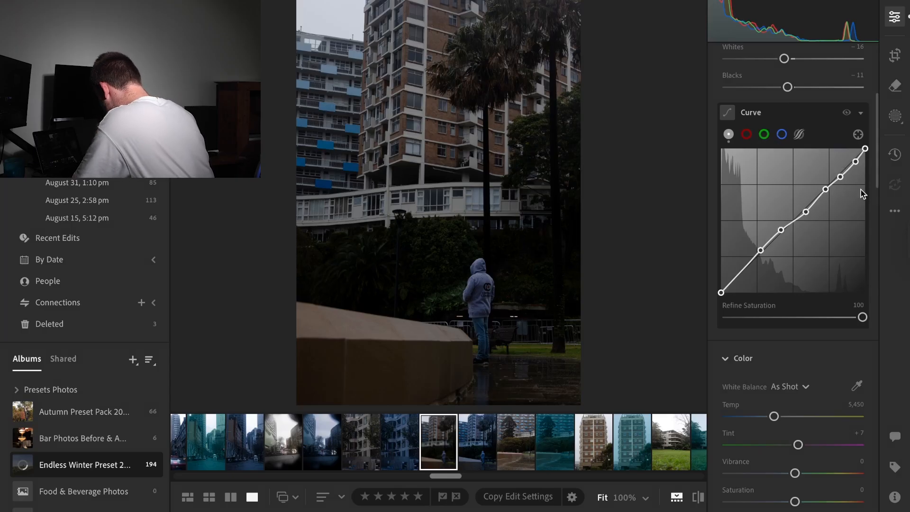
Step: Raise the blue channel curve above the diagonal with points from the highlights down to the deep shadows
{"action": "left_click_drag", "start_coordinate": [843, 176], "coordinate": [760, 245]}
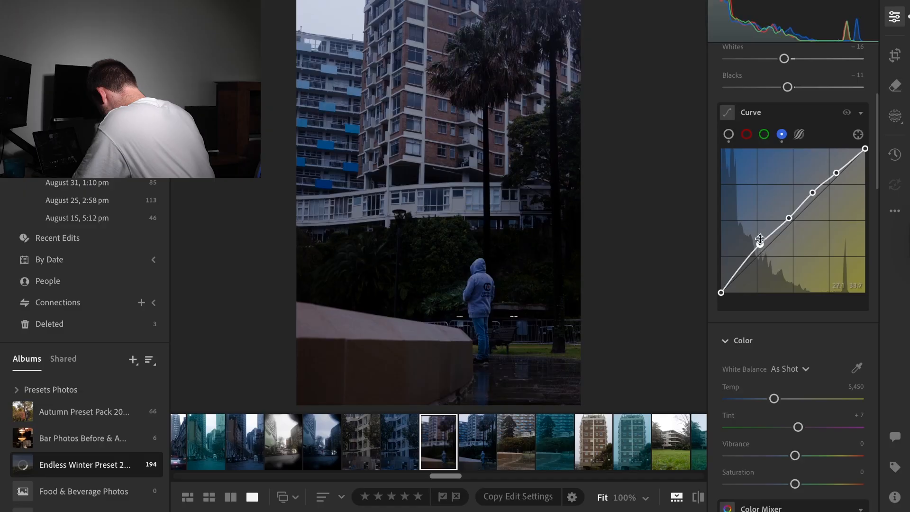
{"action": "left_click_drag", "start_coordinate": [854, 160], "coordinate": [853, 157]}
{"action": "left_click_drag", "start_coordinate": [738, 270], "coordinate": [736, 269]}
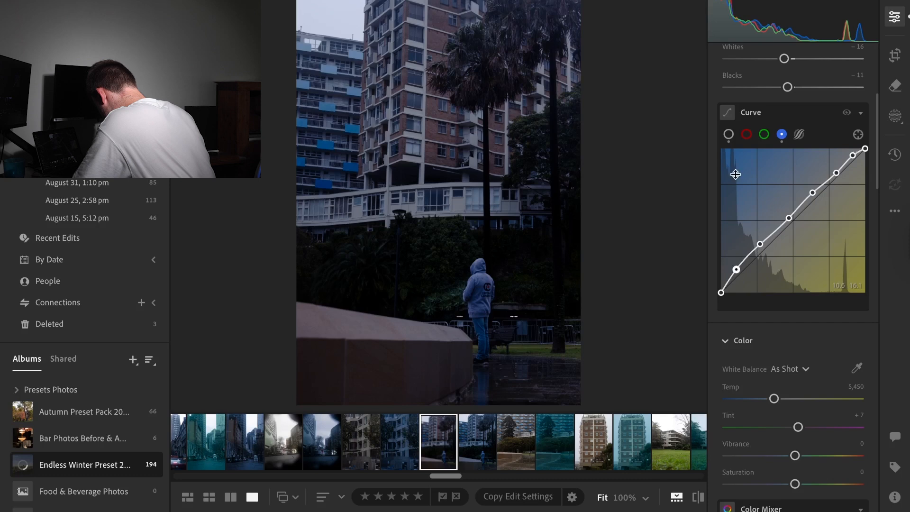
Step: Pull the red channel curve slightly below the diagonal with points from the highlights through the midtones to the shadows
{"action": "left_click", "coordinate": [764, 134]}
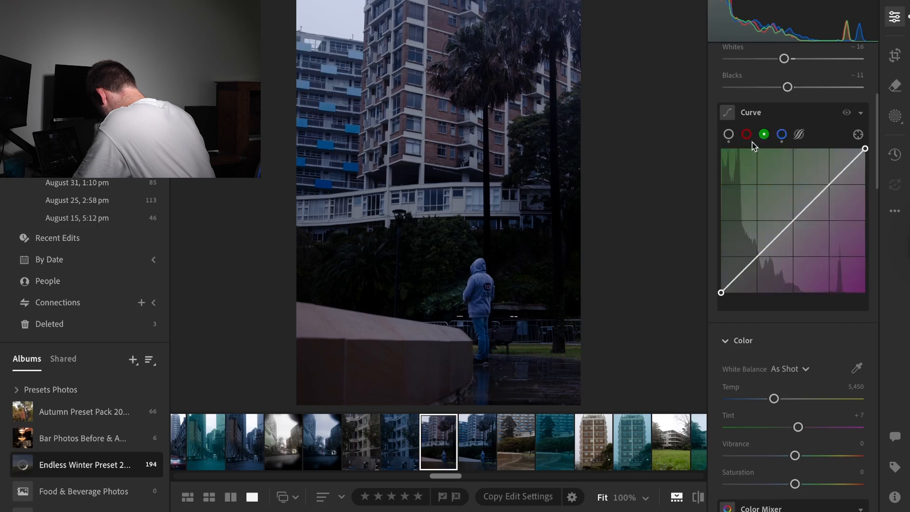
{"action": "left_click", "coordinate": [747, 135]}
{"action": "left_click_drag", "start_coordinate": [849, 169], "coordinate": [823, 193]}
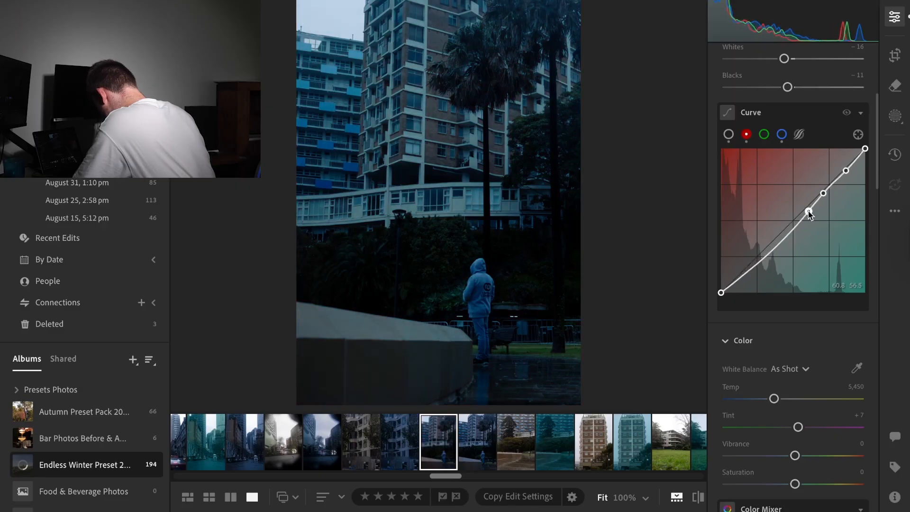
{"action": "left_click", "coordinate": [805, 213]}
{"action": "left_click_drag", "start_coordinate": [792, 223], "coordinate": [753, 267]}
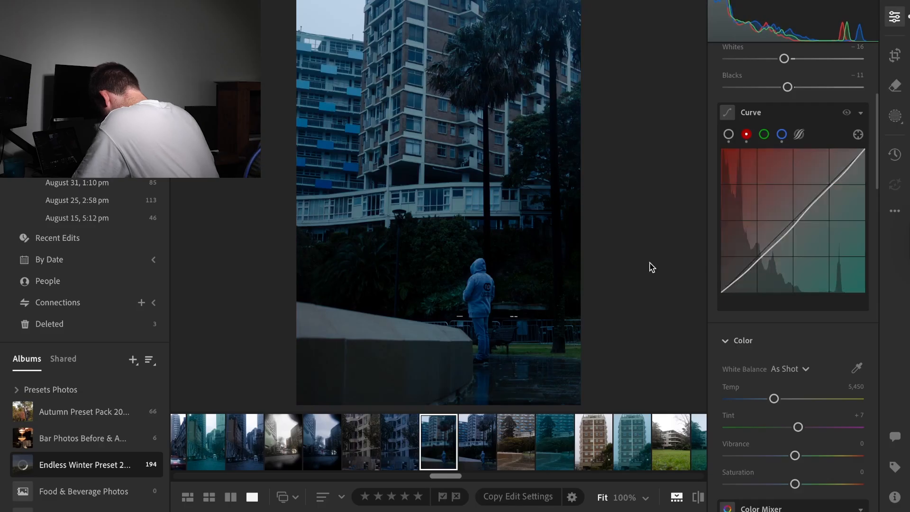
Step: Add a diagonal linear gradient mask from the lower-right corner, set its Exposure to +0.52 and shift it up over the person
{"action": "left_click", "coordinate": [895, 117]}
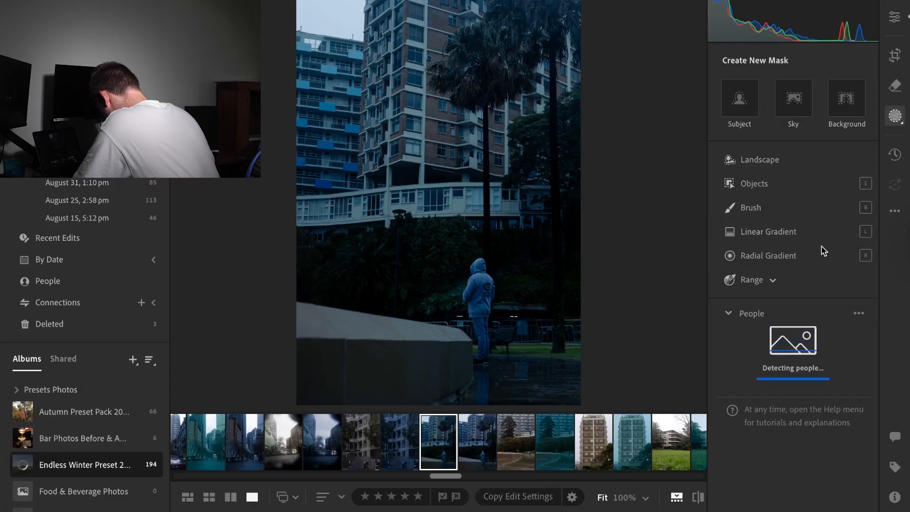
{"action": "left_click", "coordinate": [797, 240]}
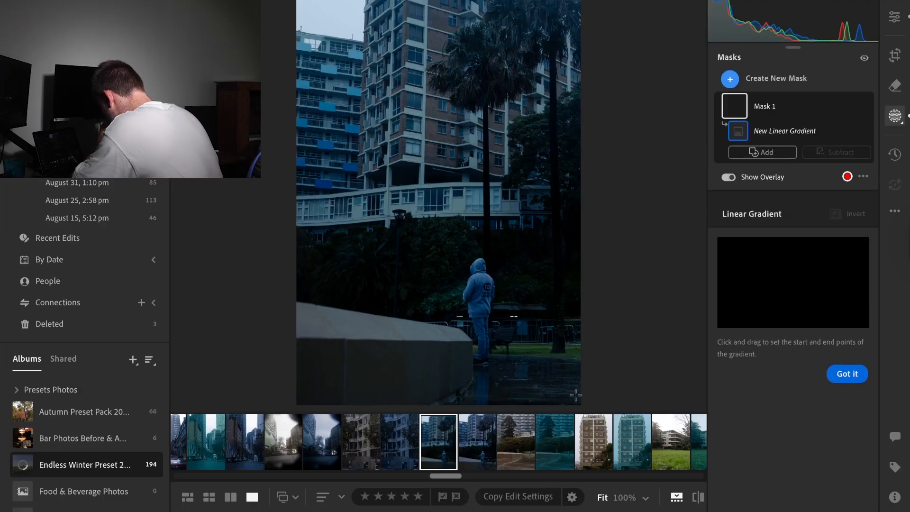
{"action": "left_click_drag", "start_coordinate": [576, 395], "coordinate": [417, 190]}
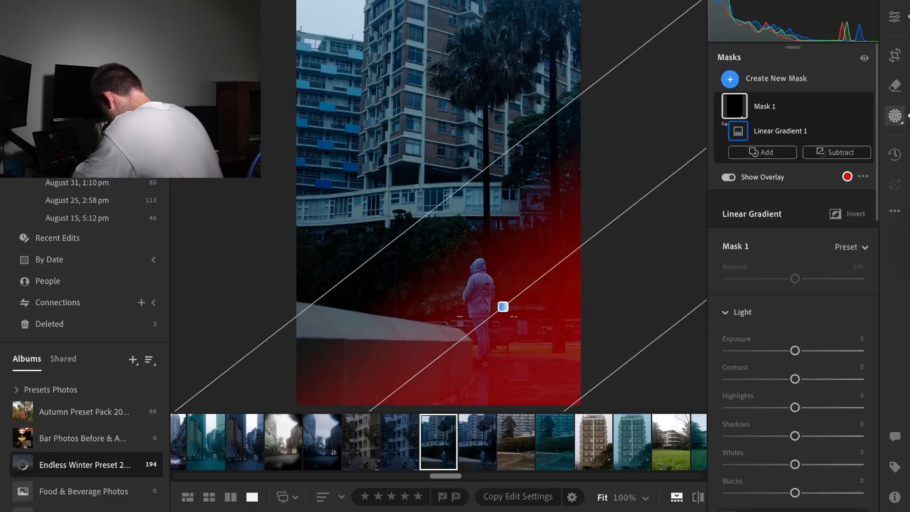
{"action": "mouse_move", "coordinate": [794, 351]}
{"action": "left_mouse_down"}
{"action": "mouse_move", "coordinate": [812, 351]}
{"action": "mouse_move", "coordinate": [805, 351]}
{"action": "left_mouse_up"}
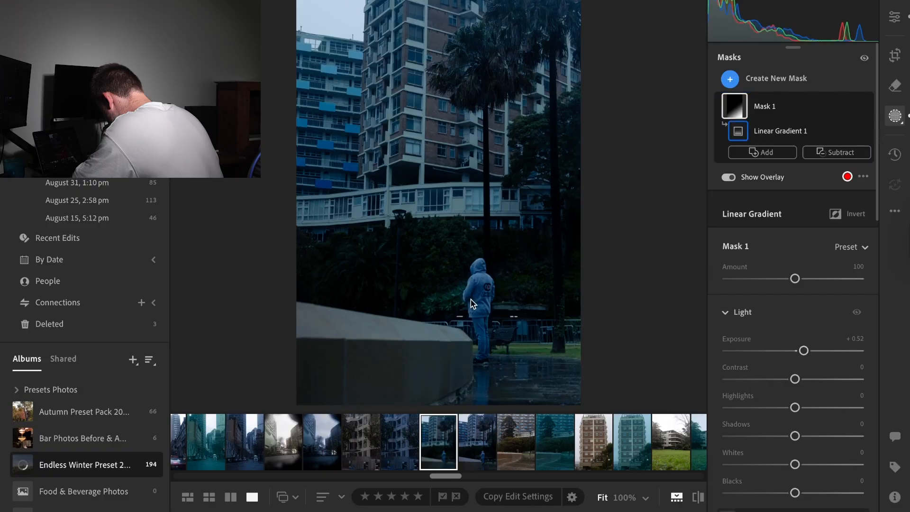
{"action": "left_click_drag", "start_coordinate": [497, 295], "coordinate": [481, 273]}
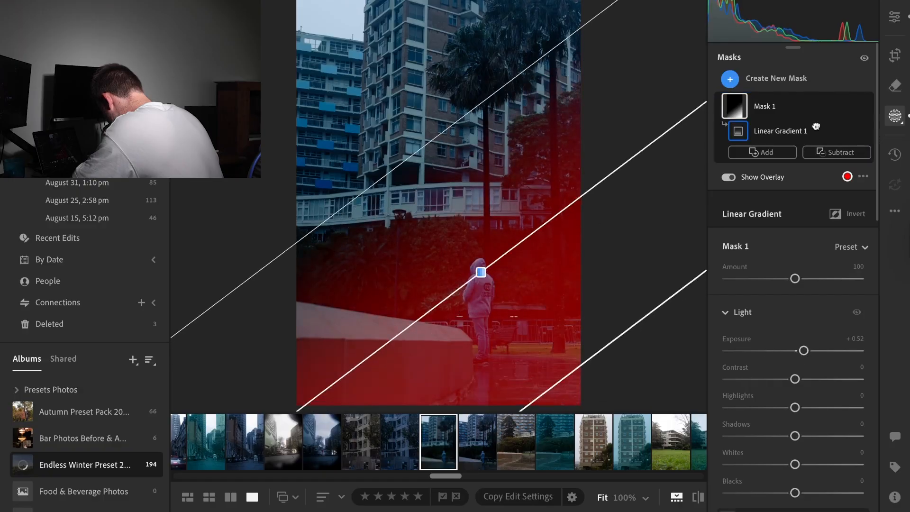
Step: Set the whole photo's Vibrance to −8 and Saturation to −4, and inspect the hooded person up close
{"action": "left_click", "coordinate": [901, 18]}
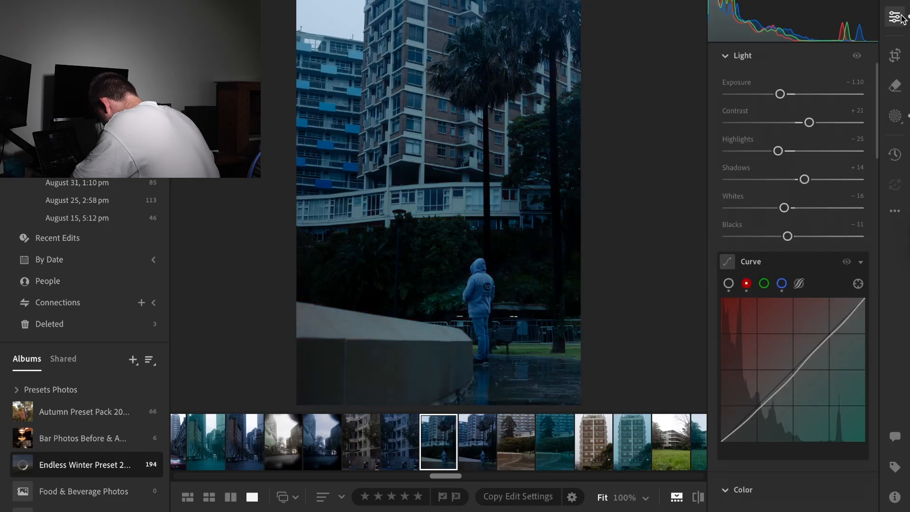
{"action": "scroll", "coordinate": [794, 266], "scroll_direction": "down", "scroll_amount": 7}
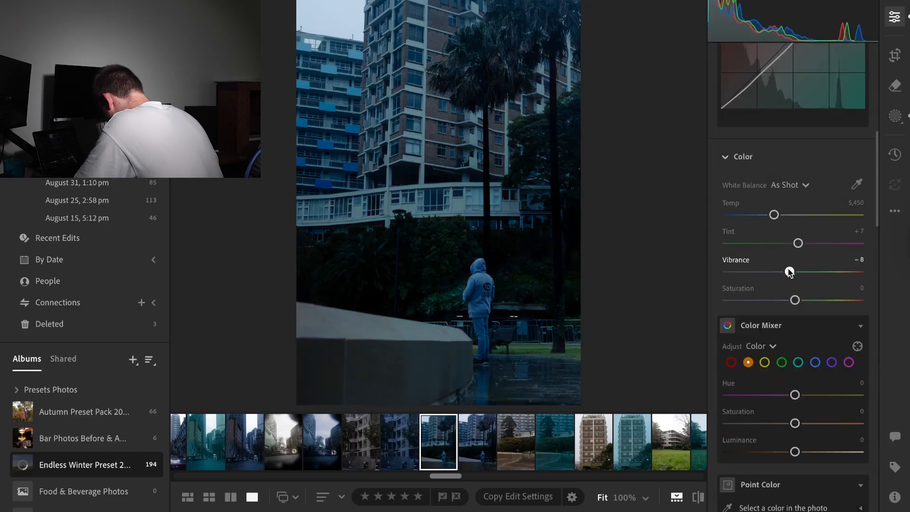
{"action": "left_click_drag", "start_coordinate": [795, 300], "coordinate": [793, 301]}
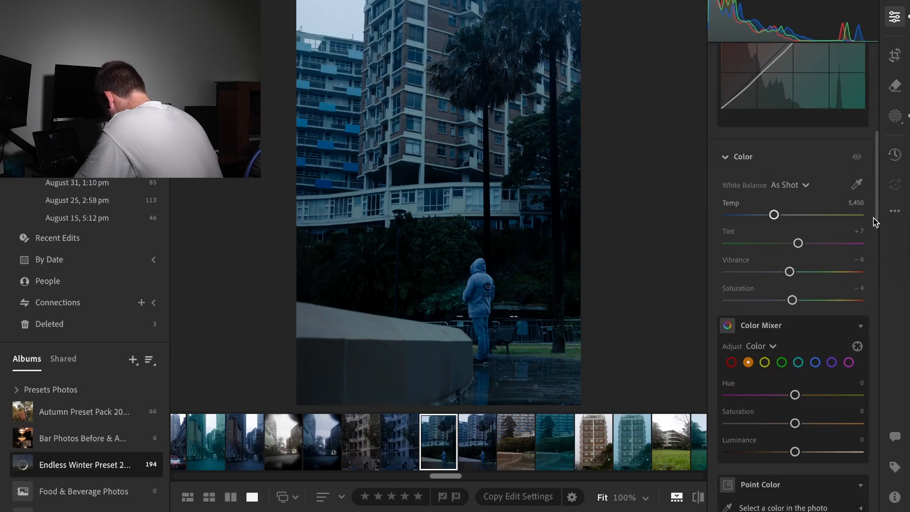
{"action": "left_click_drag", "start_coordinate": [878, 206], "coordinate": [877, 215]}
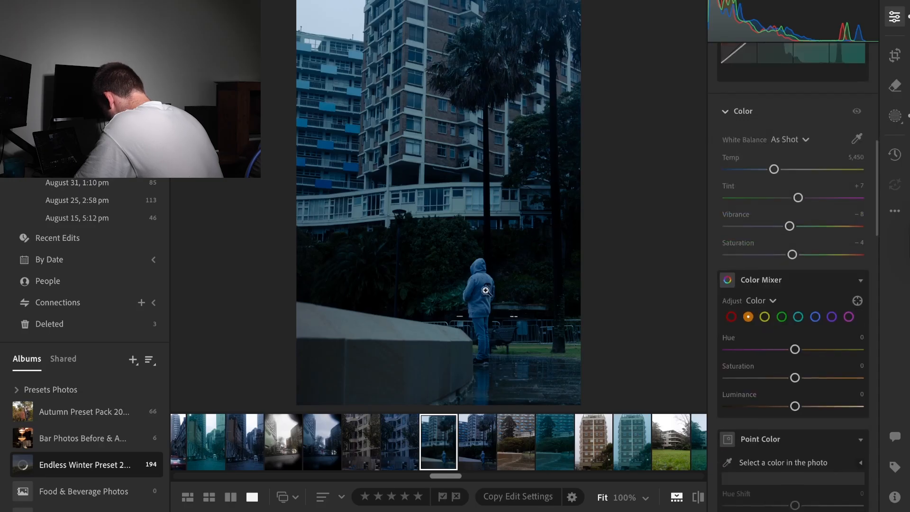
{"action": "left_click", "coordinate": [478, 311]}
{"action": "left_click_drag", "start_coordinate": [486, 311], "coordinate": [480, 146]}
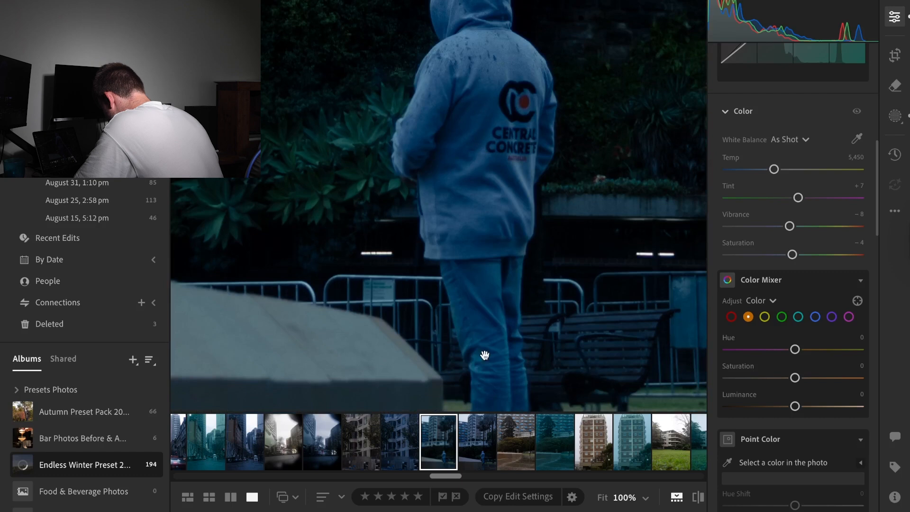
{"action": "left_click", "coordinate": [475, 307]}
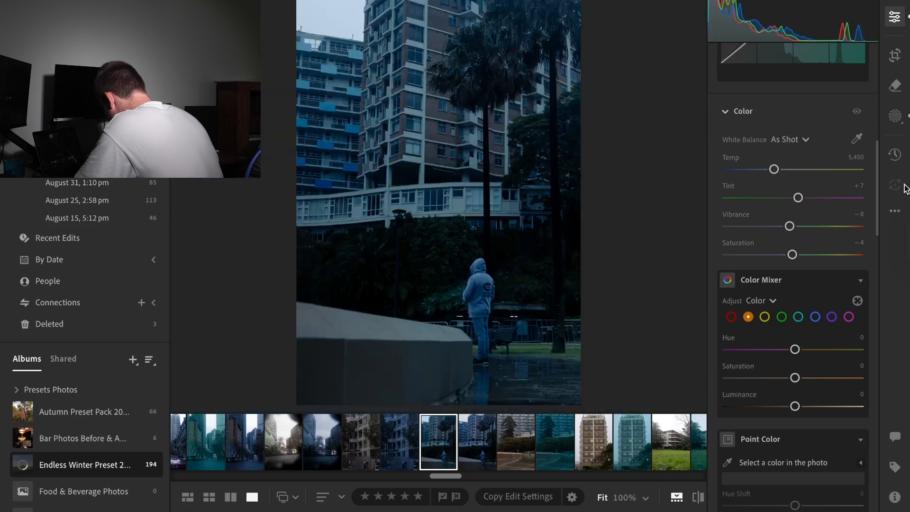
Step: Color grade with midtone luminance at −38, and give the shadows and highlights a slight blue tint with raised luminance
{"action": "left_click_drag", "start_coordinate": [876, 211], "coordinate": [869, 274]}
{"action": "scroll", "coordinate": [870, 273], "scroll_direction": "down", "scroll_amount": 5}
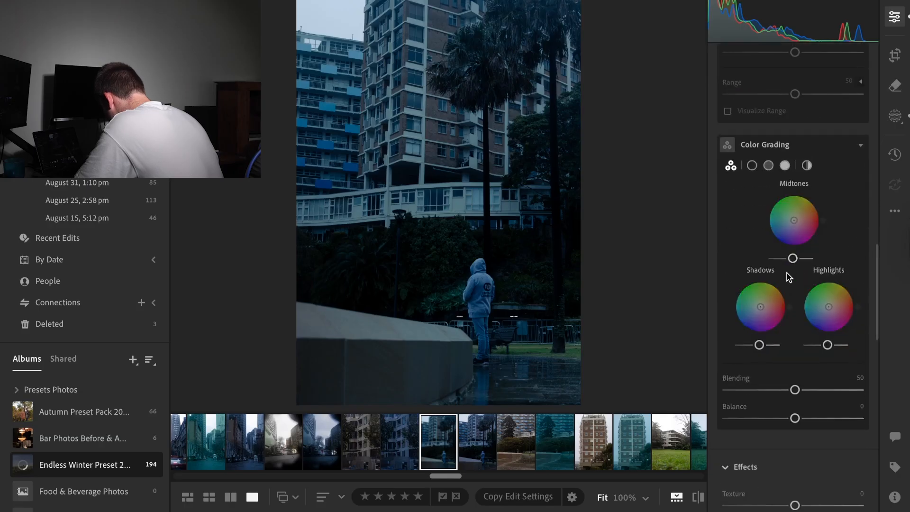
{"action": "mouse_move", "coordinate": [793, 259]}
{"action": "left_mouse_down"}
{"action": "mouse_move", "coordinate": [800, 259]}
{"action": "mouse_move", "coordinate": [786, 258]}
{"action": "left_mouse_up"}
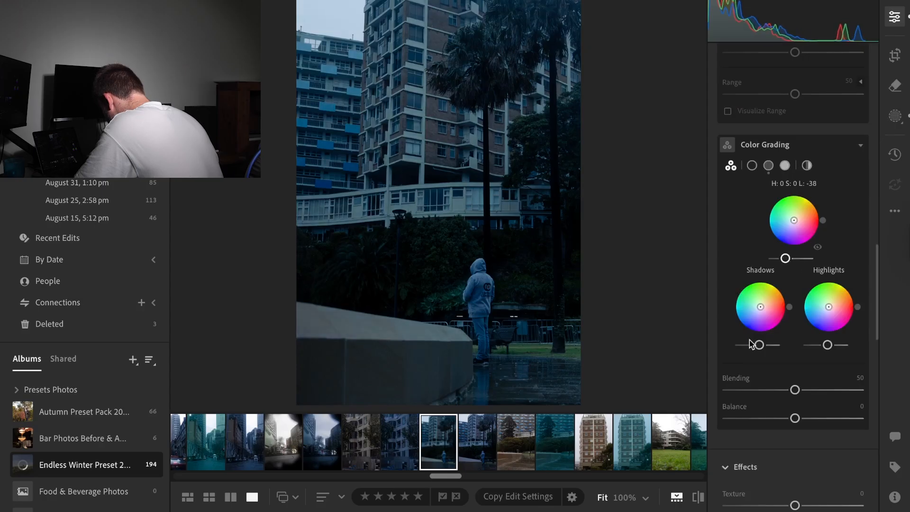
{"action": "left_click_drag", "start_coordinate": [752, 313], "coordinate": [764, 346]}
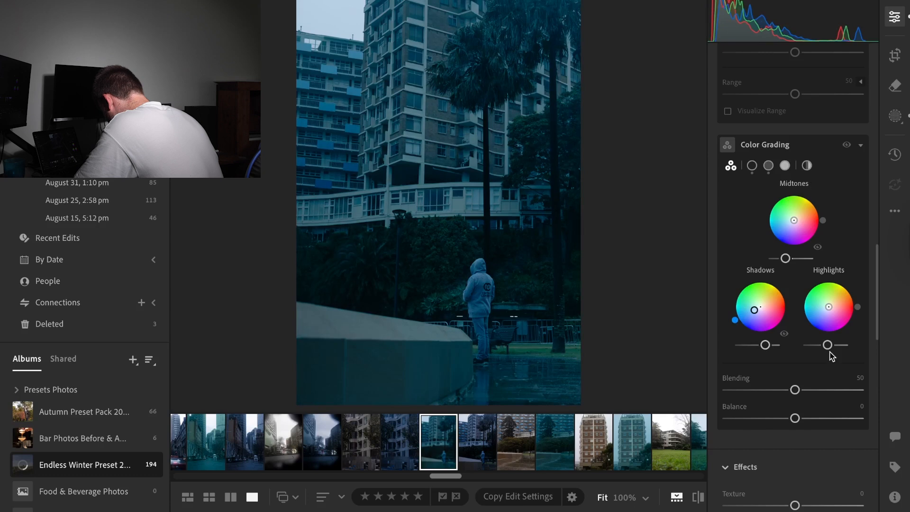
{"action": "left_click_drag", "start_coordinate": [826, 324], "coordinate": [802, 318]}
{"action": "left_click_drag", "start_coordinate": [828, 347], "coordinate": [833, 346]}
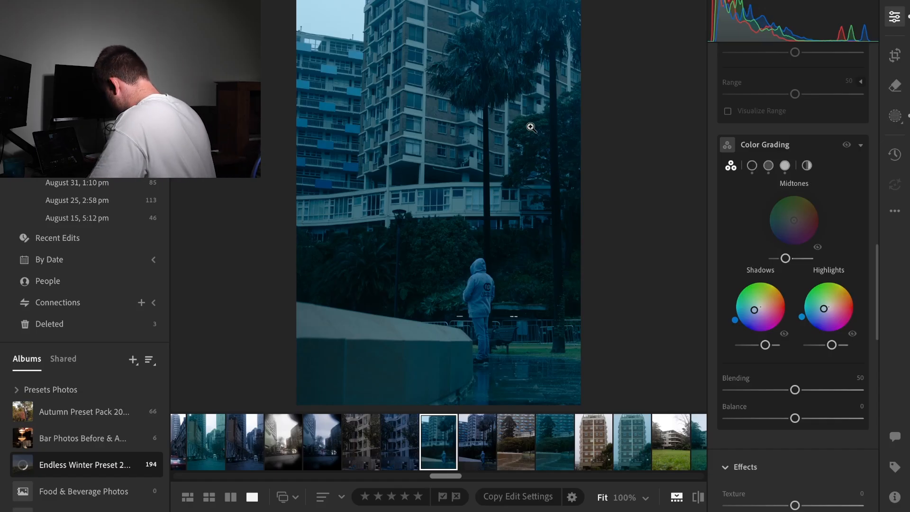
Step: Browse the album and open the unedited photo 2D3A9760 of the man standing by the curtained window for editing
{"action": "left_click_drag", "start_coordinate": [878, 301], "coordinate": [899, 29]}
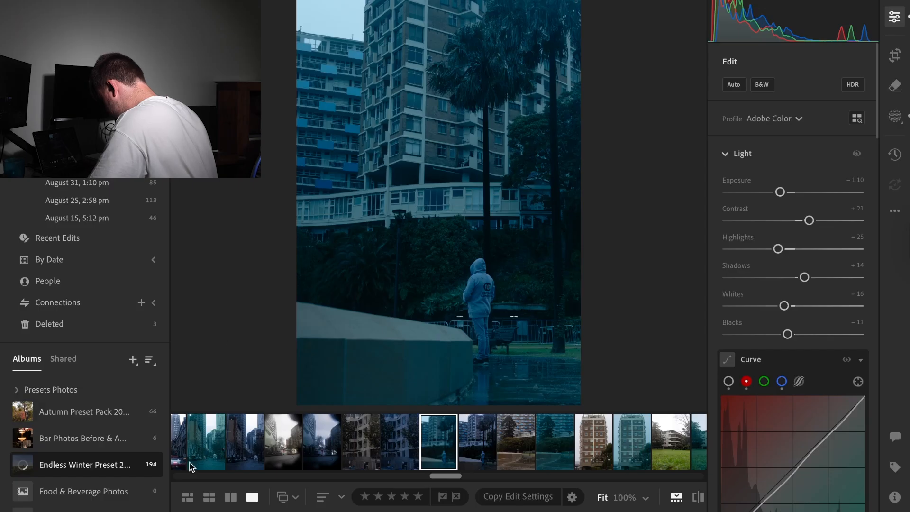
{"action": "left_click", "coordinate": [209, 497]}
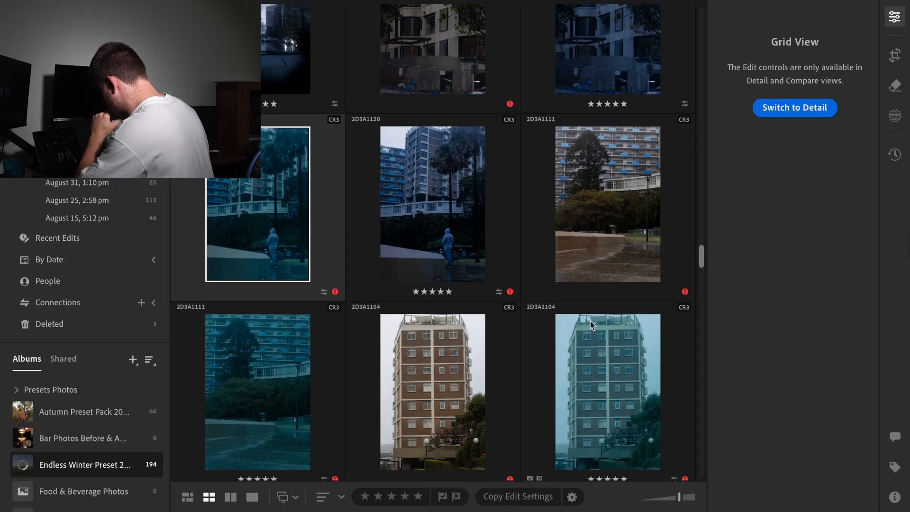
{"action": "left_click_drag", "start_coordinate": [702, 254], "coordinate": [702, 274]}
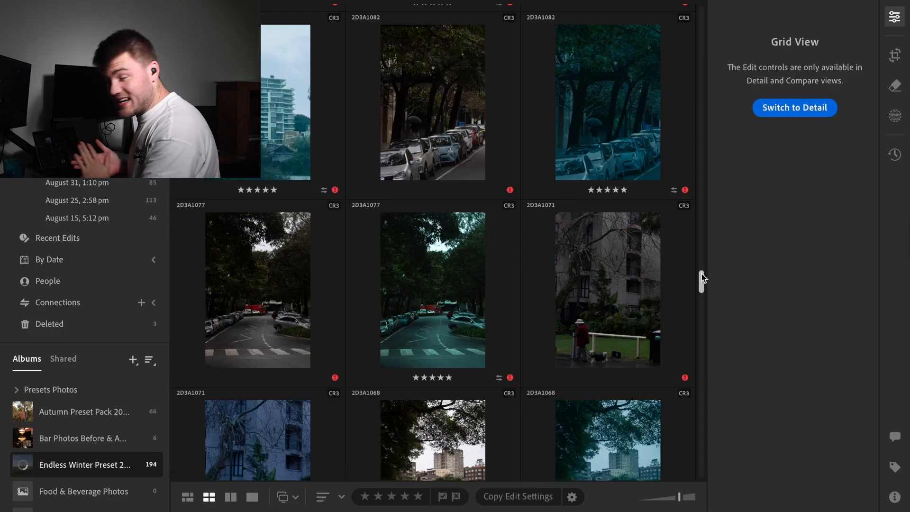
{"action": "scroll", "coordinate": [701, 274], "scroll_direction": "up", "scroll_amount": 1}
{"action": "left_click_drag", "start_coordinate": [702, 274], "coordinate": [702, 429]}
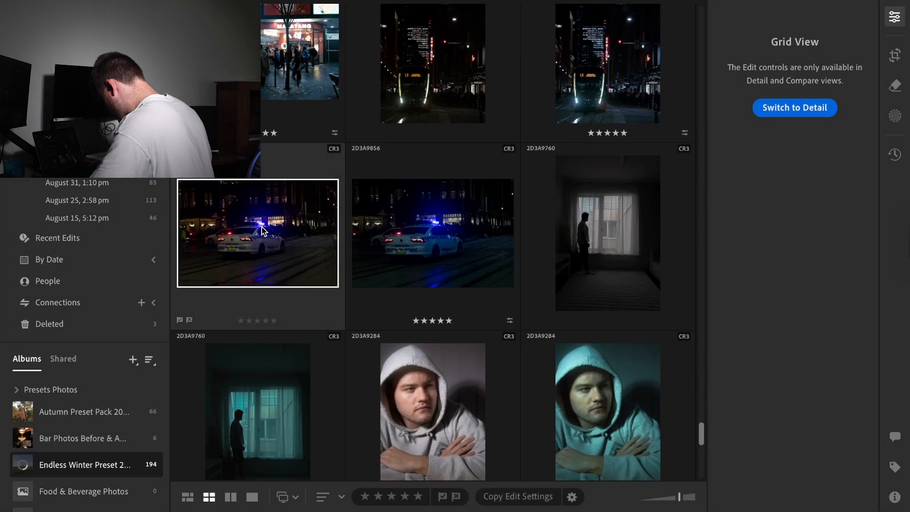
{"action": "left_click", "coordinate": [247, 413]}
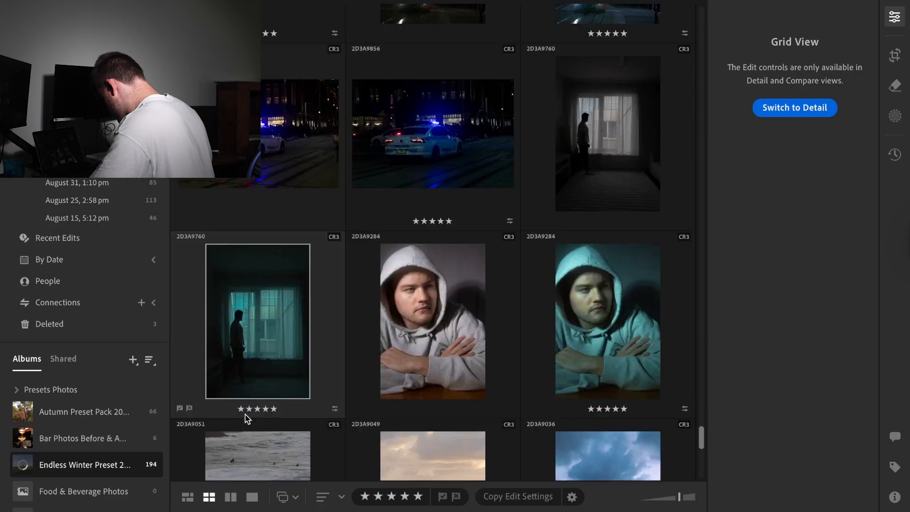
{"action": "left_click", "coordinate": [617, 131]}
{"action": "double_click", "coordinate": [618, 131]}
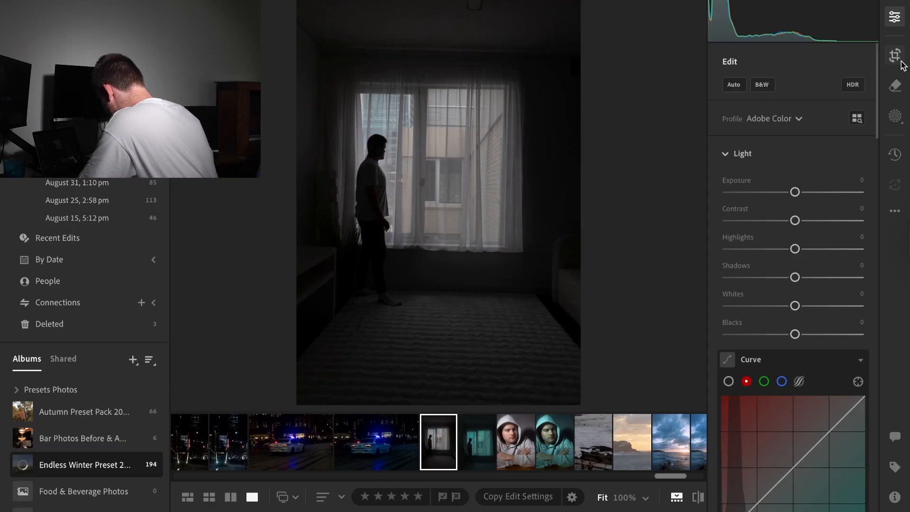
Step: Set the window photo's Exposure to +0.90 and straighten it to −1.53
{"action": "left_click_drag", "start_coordinate": [796, 192], "coordinate": [807, 193]}
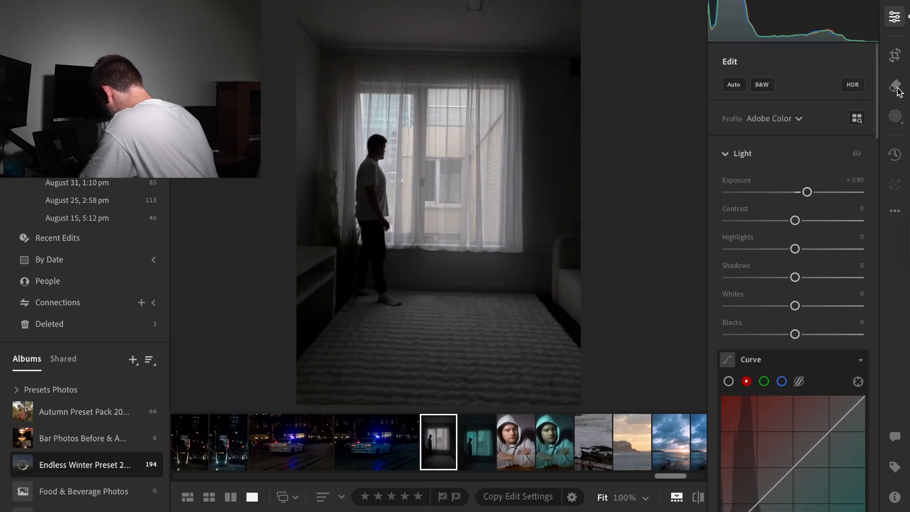
{"action": "left_click", "coordinate": [895, 56]}
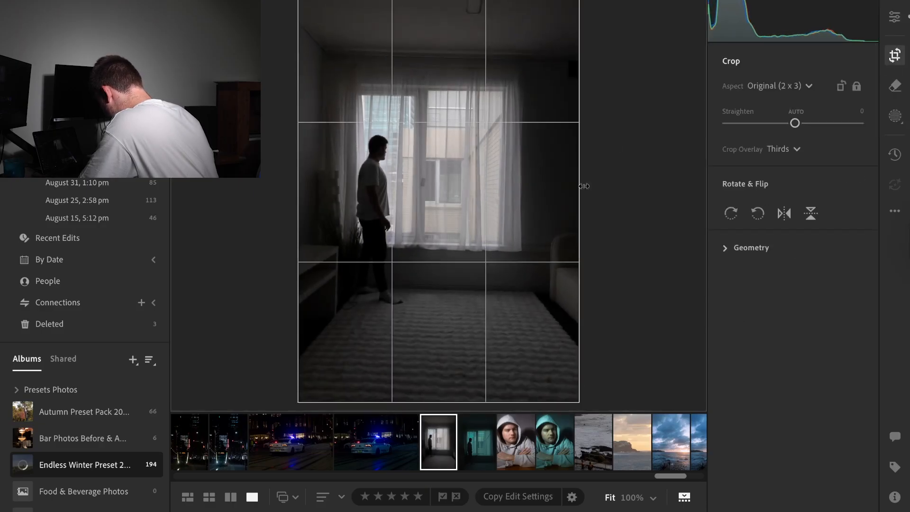
{"action": "left_click_drag", "start_coordinate": [795, 125], "coordinate": [794, 127]}
{"action": "key", "text": "e"}
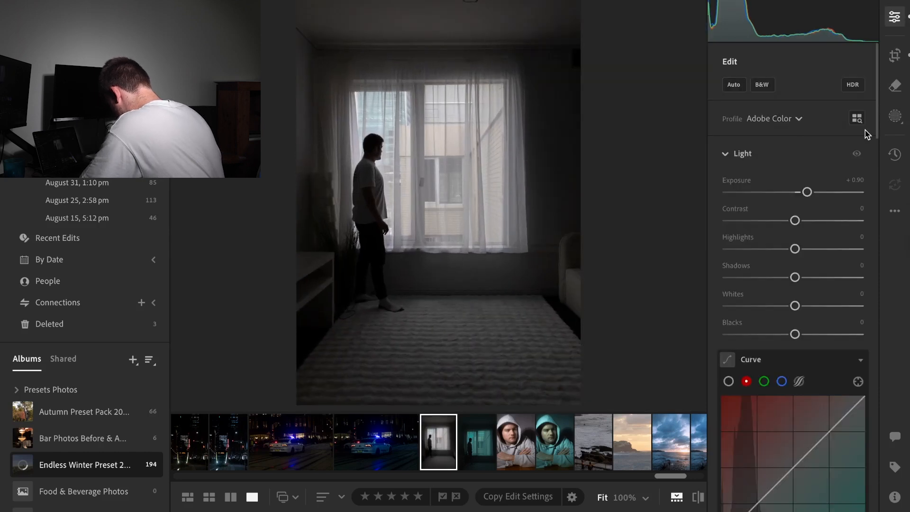
Step: Crop the photo slightly tighter at a 2 x 3 aspect and readjust its straightening to −1.22
{"action": "left_click", "coordinate": [894, 56]}
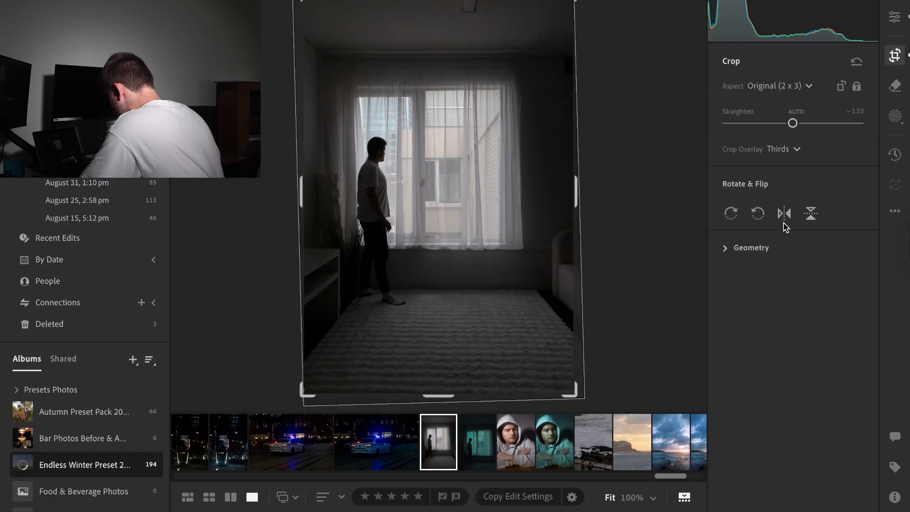
{"action": "mouse_move", "coordinate": [795, 123]}
{"action": "left_mouse_down"}
{"action": "mouse_move", "coordinate": [804, 128]}
{"action": "mouse_move", "coordinate": [795, 127]}
{"action": "left_mouse_up"}
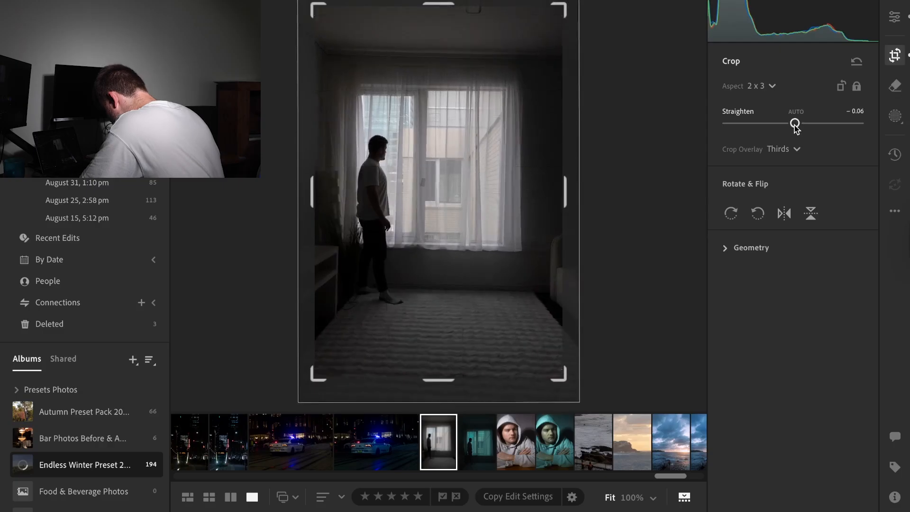
{"action": "key", "text": "Return"}
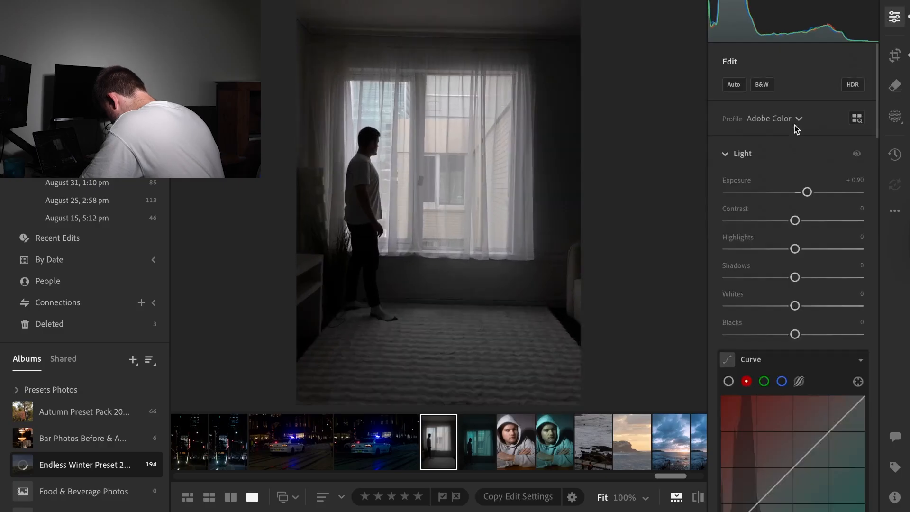
{"action": "left_click", "coordinate": [895, 55]}
{"action": "left_click_drag", "start_coordinate": [795, 128], "coordinate": [796, 130]}
{"action": "key", "text": "Return"}
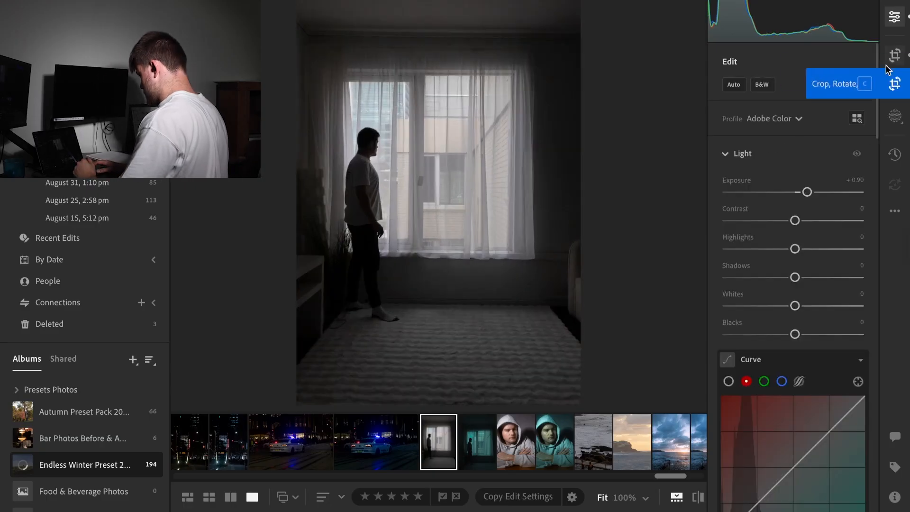
{"action": "left_click", "coordinate": [895, 55]}
{"action": "left_click_drag", "start_coordinate": [792, 127], "coordinate": [790, 127]}
{"action": "key", "text": "e"}
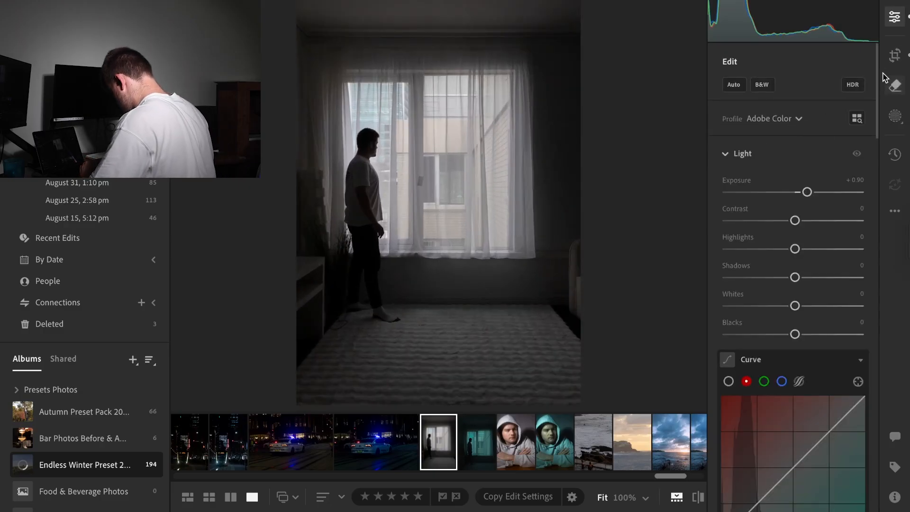
Step: Tighten the crop from its lower-right and upper-left corners to frame the man and the window more closely
{"action": "left_click", "coordinate": [895, 55]}
{"action": "left_click_drag", "start_coordinate": [563, 378], "coordinate": [551, 358]}
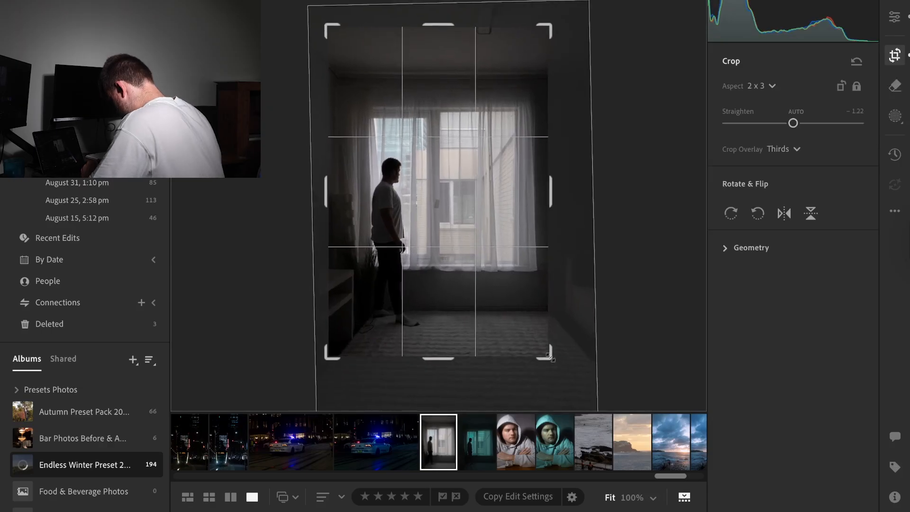
{"action": "key", "text": "Return"}
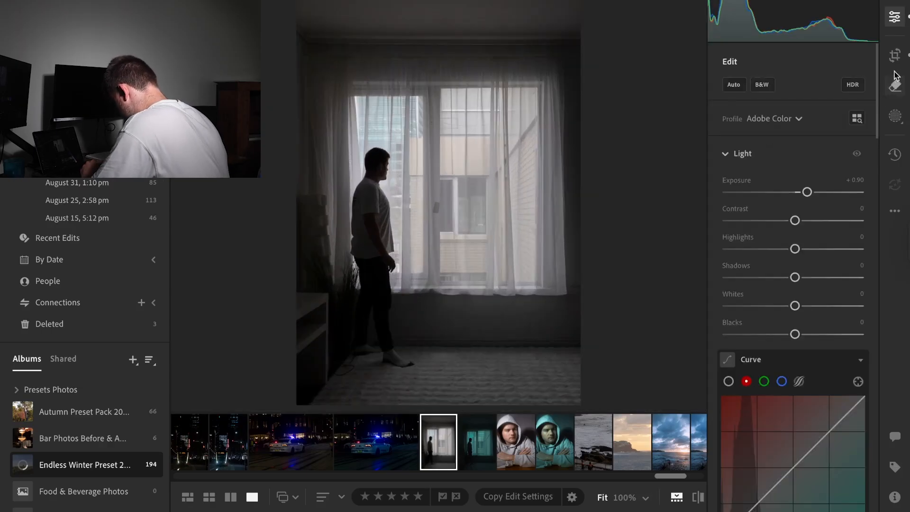
{"action": "left_click", "coordinate": [895, 56]}
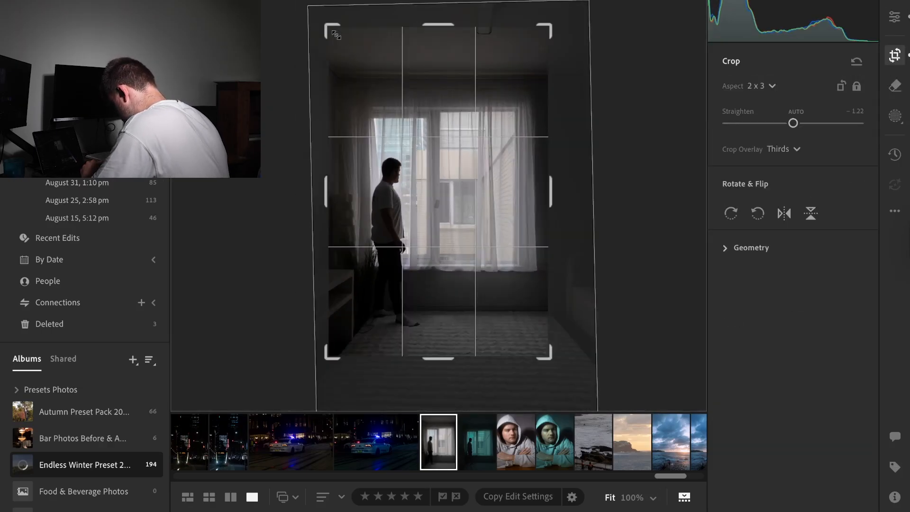
{"action": "left_click_drag", "start_coordinate": [336, 34], "coordinate": [349, 43]}
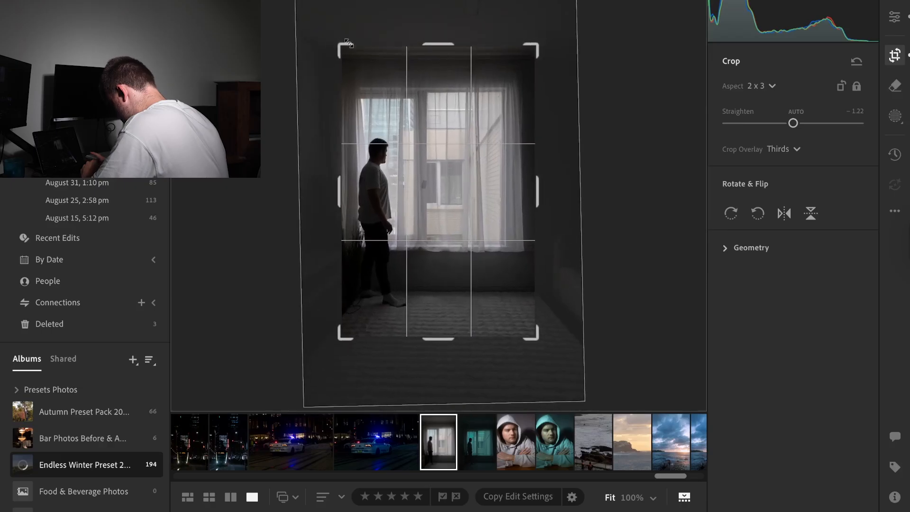
{"action": "key", "text": "Return"}
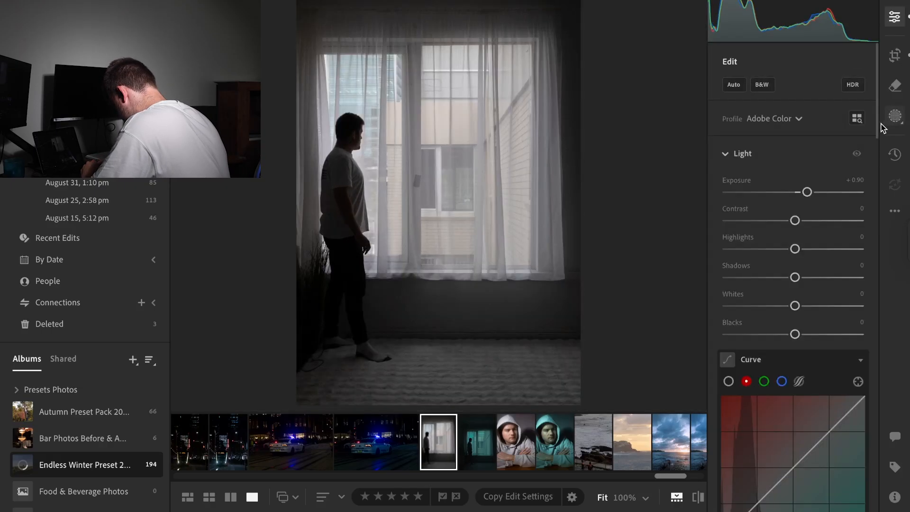
Step: Set Contrast to +14, Highlights to +19, Shadows to −13, Whites to +14 and Blacks to −16
{"action": "scroll", "coordinate": [876, 124], "scroll_direction": "down", "scroll_amount": 1}
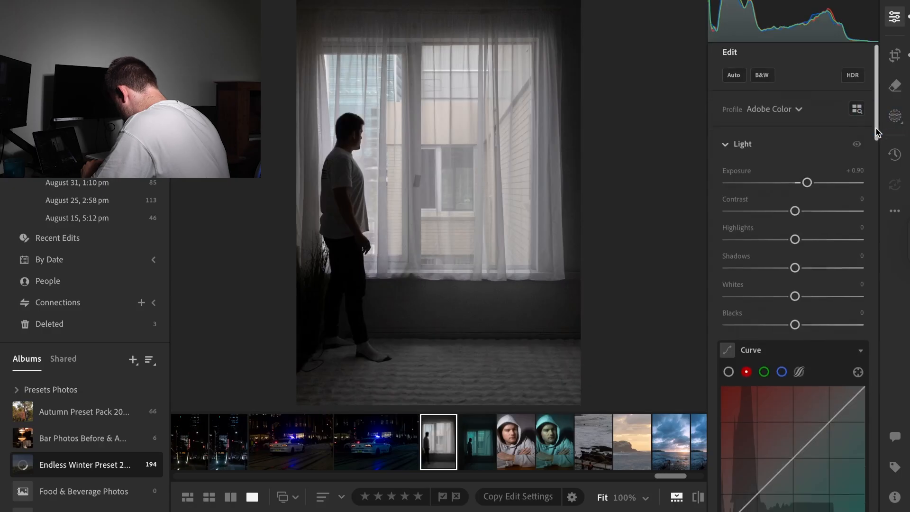
{"action": "left_click_drag", "start_coordinate": [795, 197], "coordinate": [804, 199]}
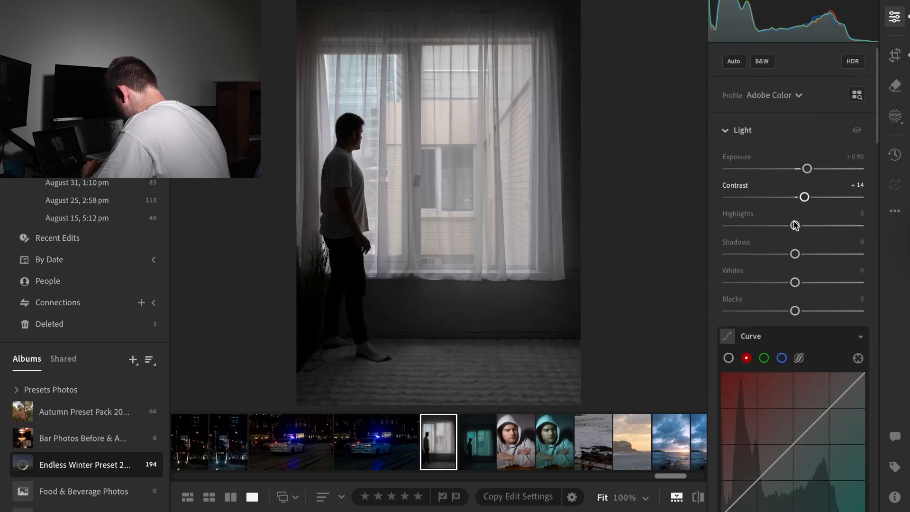
{"action": "left_click_drag", "start_coordinate": [795, 226], "coordinate": [802, 226]}
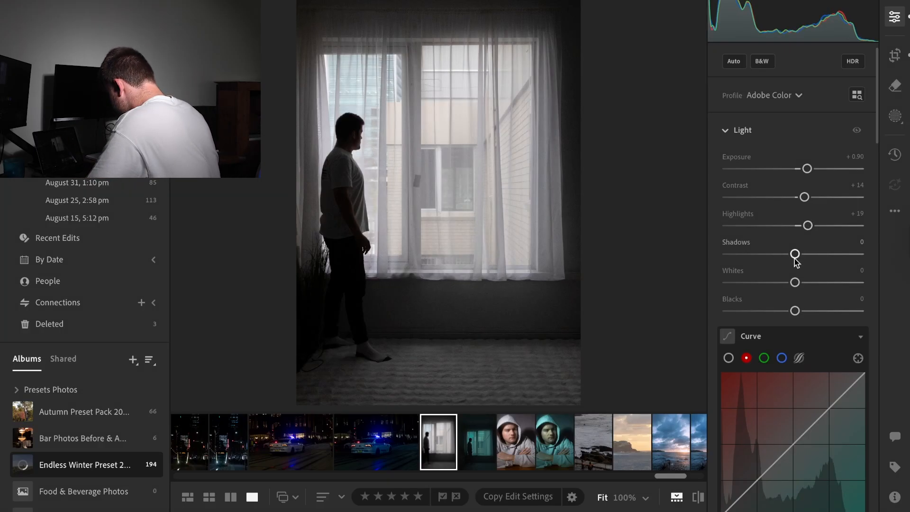
{"action": "left_click_drag", "start_coordinate": [796, 254], "coordinate": [786, 312]}
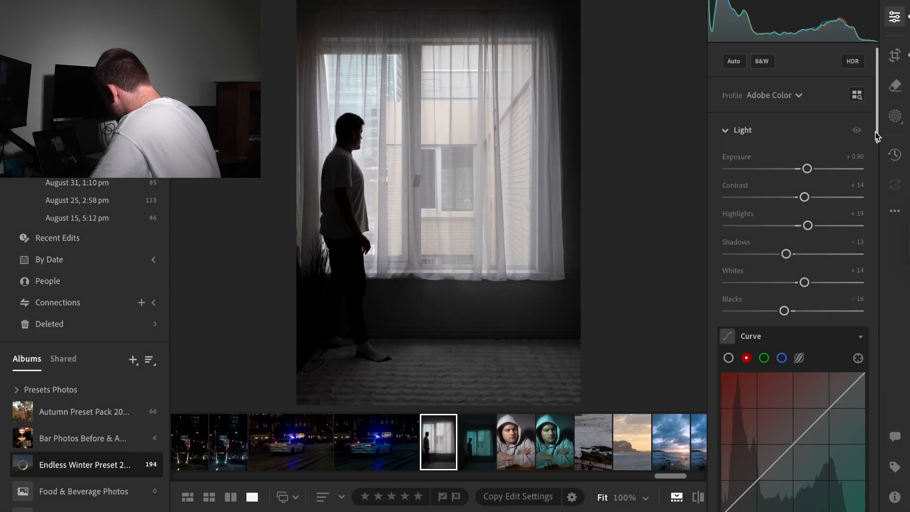
Step: Lift the overall point curve slightly above the diagonal with five points from the highlights through the midtones to the shadows
{"action": "scroll", "coordinate": [878, 159], "scroll_direction": "down", "scroll_amount": 5}
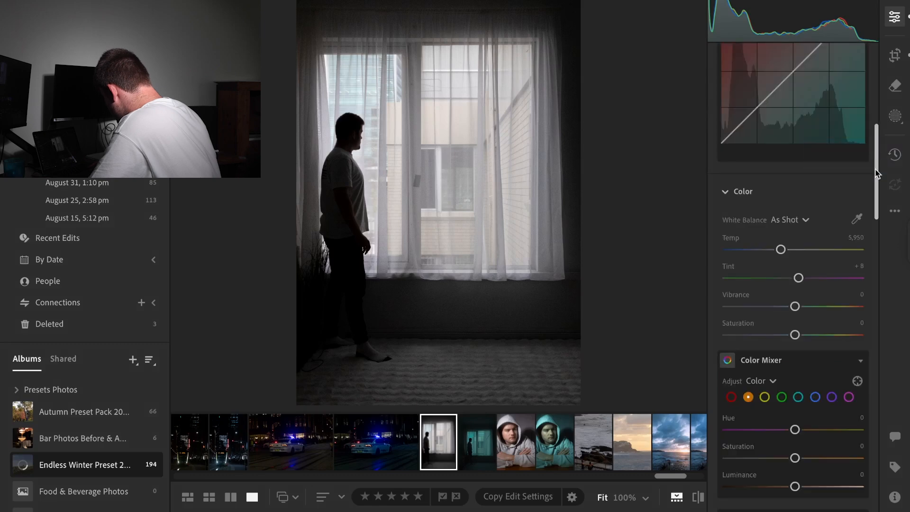
{"action": "scroll", "coordinate": [877, 174], "scroll_direction": "down", "scroll_amount": 1}
{"action": "scroll", "coordinate": [875, 156], "scroll_direction": "up", "scroll_amount": 4}
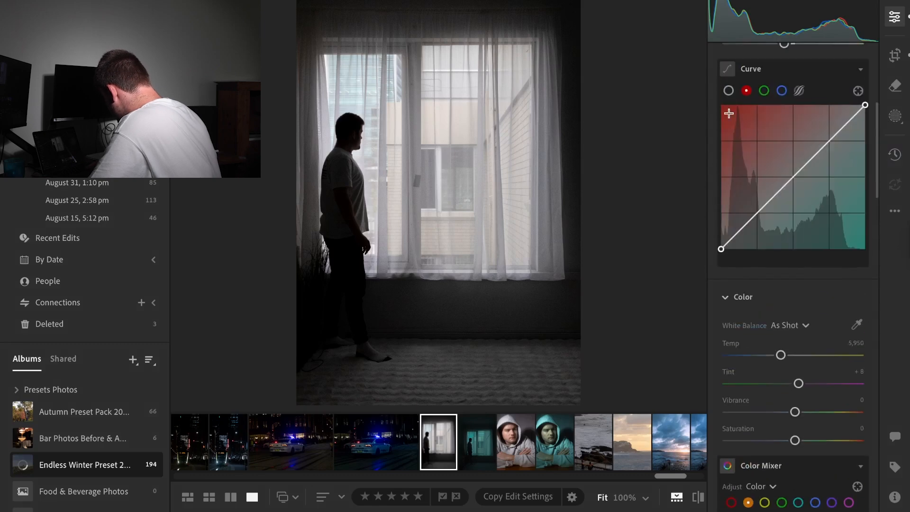
{"action": "left_click", "coordinate": [729, 91]}
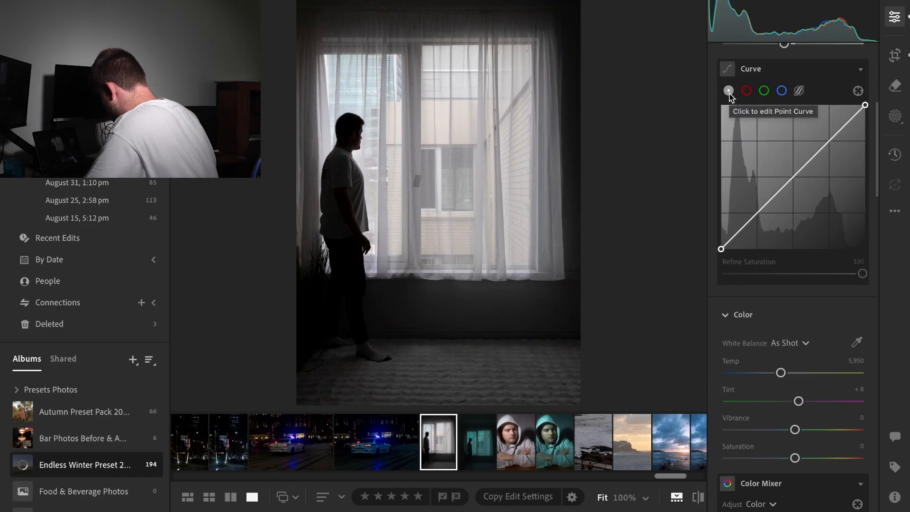
{"action": "left_click_drag", "start_coordinate": [845, 127], "coordinate": [838, 129]}
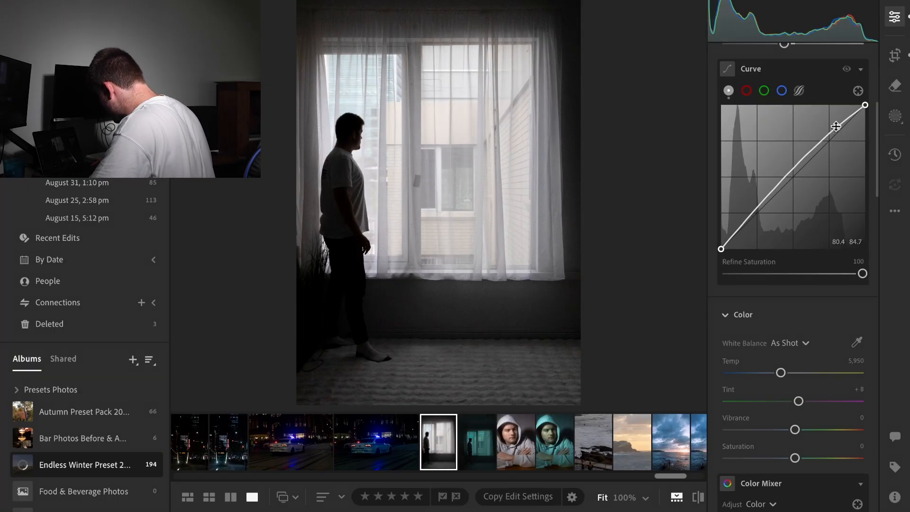
{"action": "left_click", "coordinate": [815, 146]}
{"action": "left_click_drag", "start_coordinate": [813, 149], "coordinate": [812, 150]}
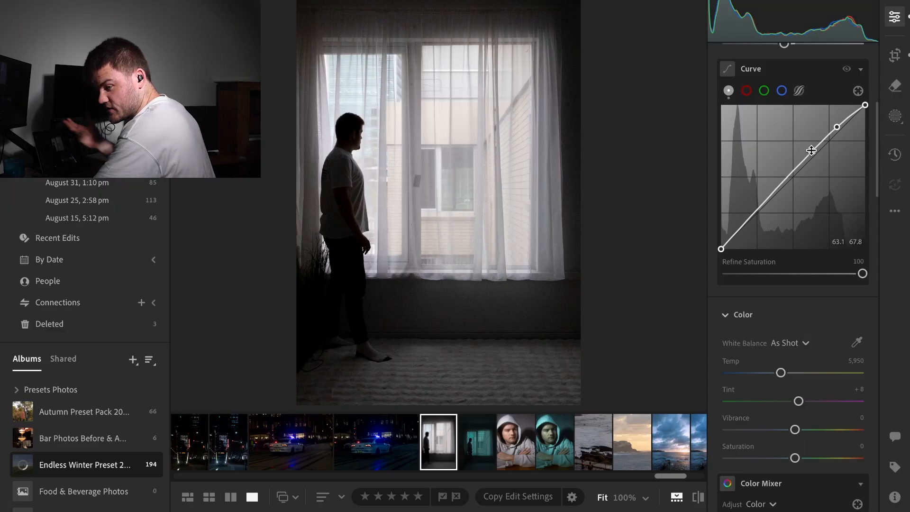
{"action": "left_click", "coordinate": [812, 150]}
{"action": "left_click", "coordinate": [792, 171]}
{"action": "left_click_drag", "start_coordinate": [793, 173], "coordinate": [789, 175]}
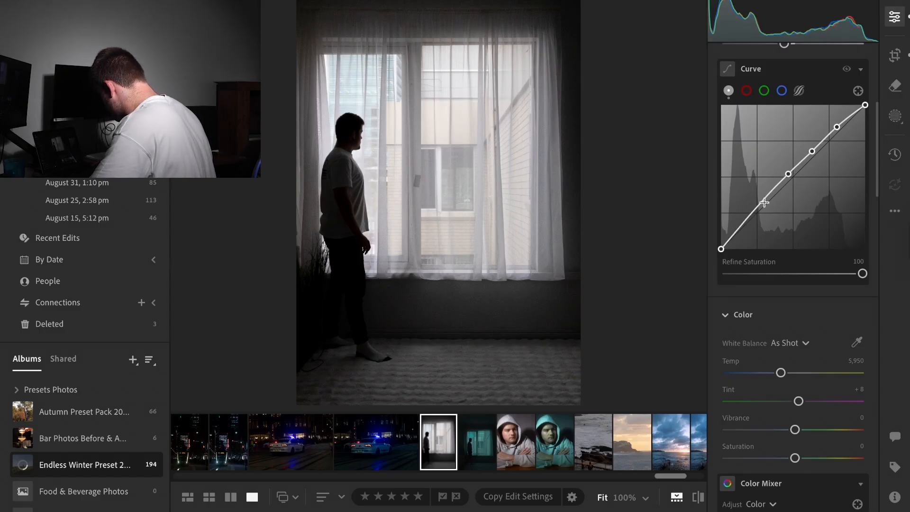
{"action": "left_click_drag", "start_coordinate": [767, 197], "coordinate": [744, 217]}
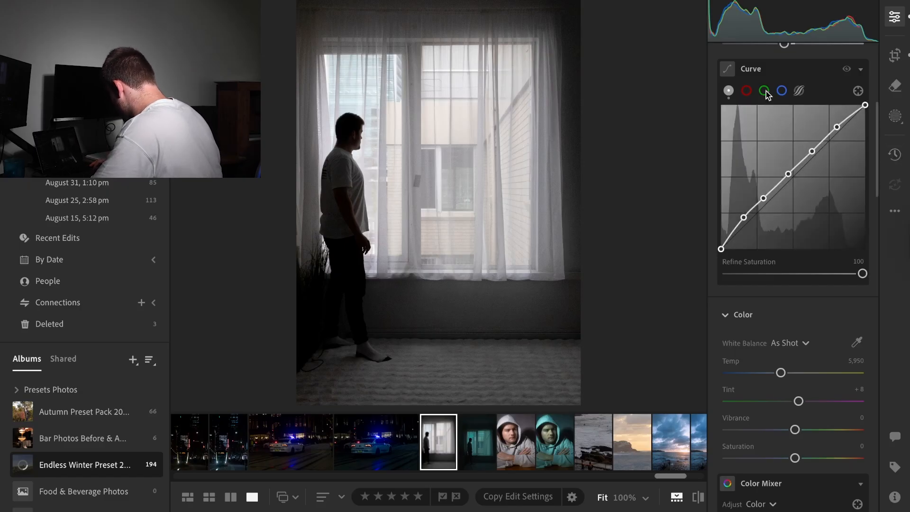
Step: Raise the blue channel curve slightly above the diagonal with seven points from the highlights down to the shadows
{"action": "left_click", "coordinate": [782, 91]}
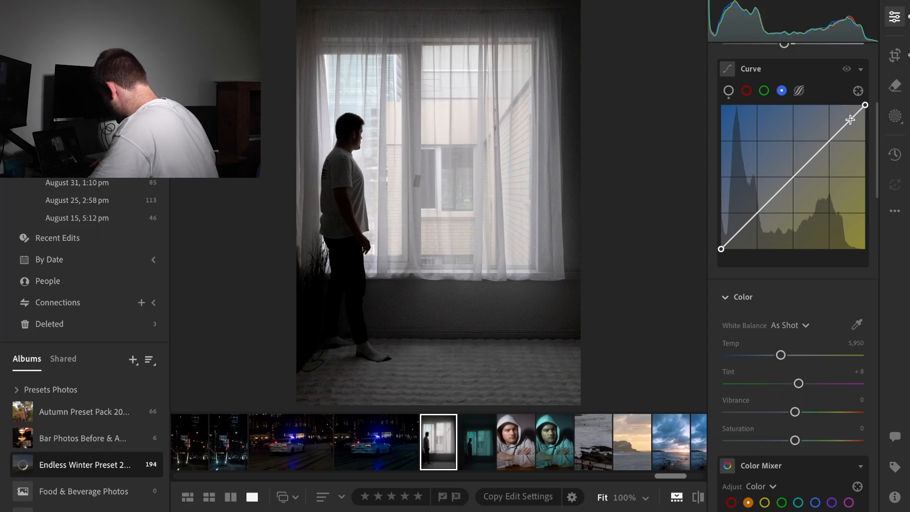
{"action": "left_click_drag", "start_coordinate": [845, 124], "coordinate": [772, 189]}
{"action": "left_click", "coordinate": [754, 206]}
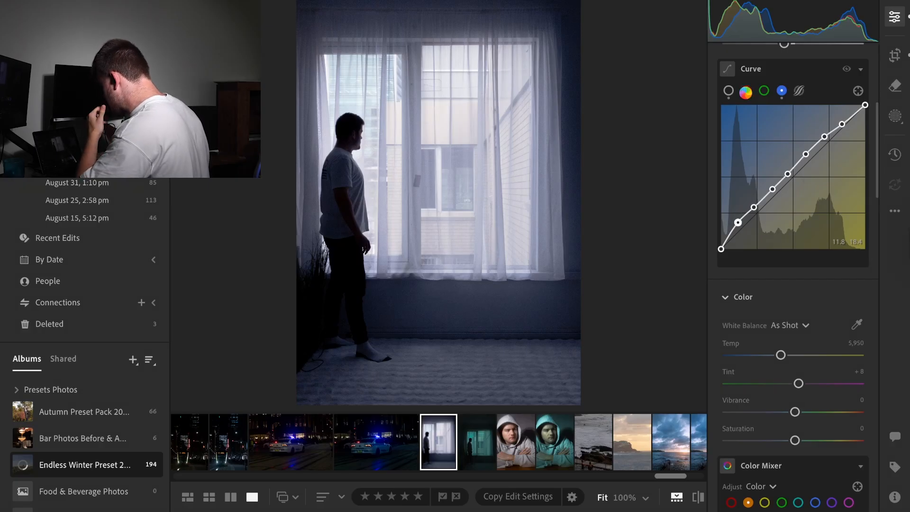
Step: Pull the red channel curve slightly below the diagonal with six points from the highlights down to the shadows
{"action": "left_click", "coordinate": [746, 91]}
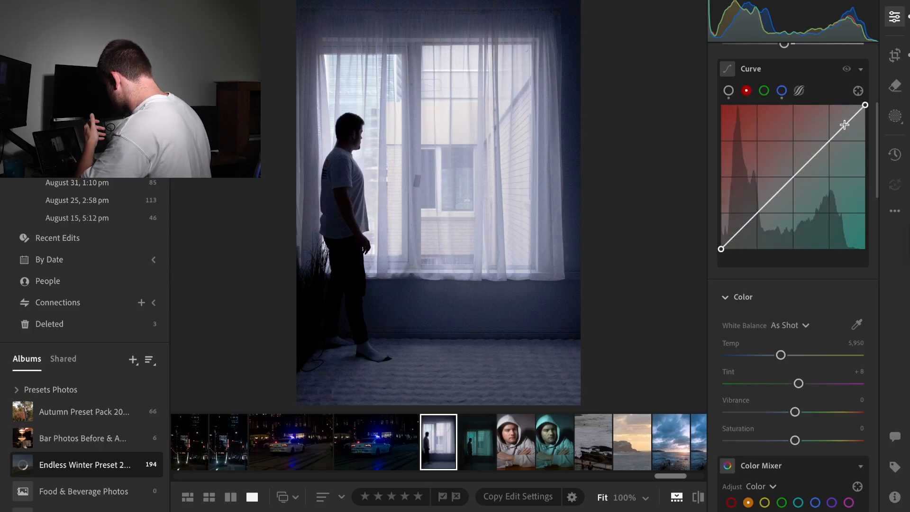
{"action": "left_click_drag", "start_coordinate": [845, 124], "coordinate": [811, 166]}
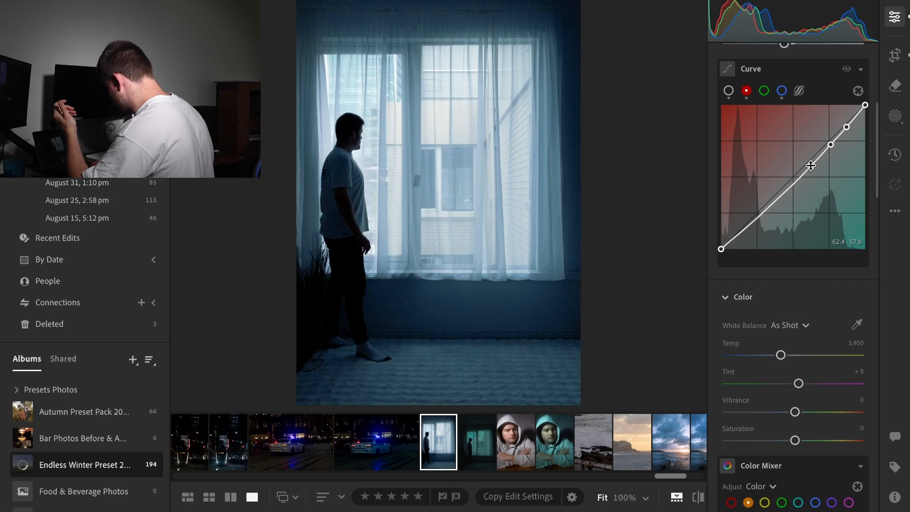
{"action": "left_click", "coordinate": [793, 182]}
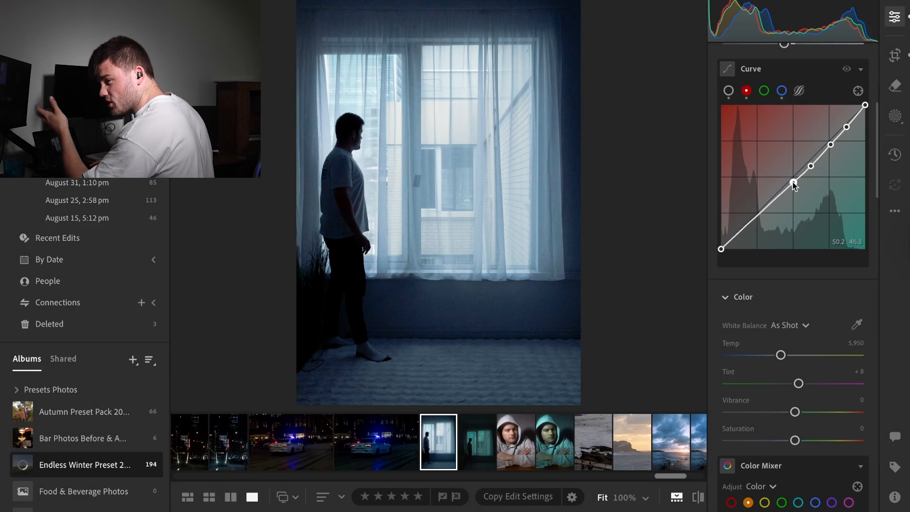
{"action": "left_click_drag", "start_coordinate": [793, 182], "coordinate": [770, 205]}
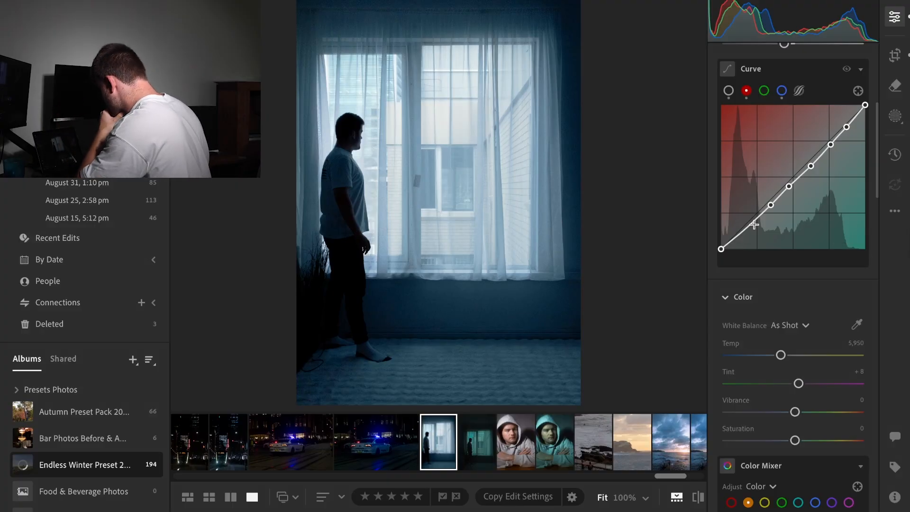
{"action": "left_click_drag", "start_coordinate": [754, 222], "coordinate": [754, 223]}
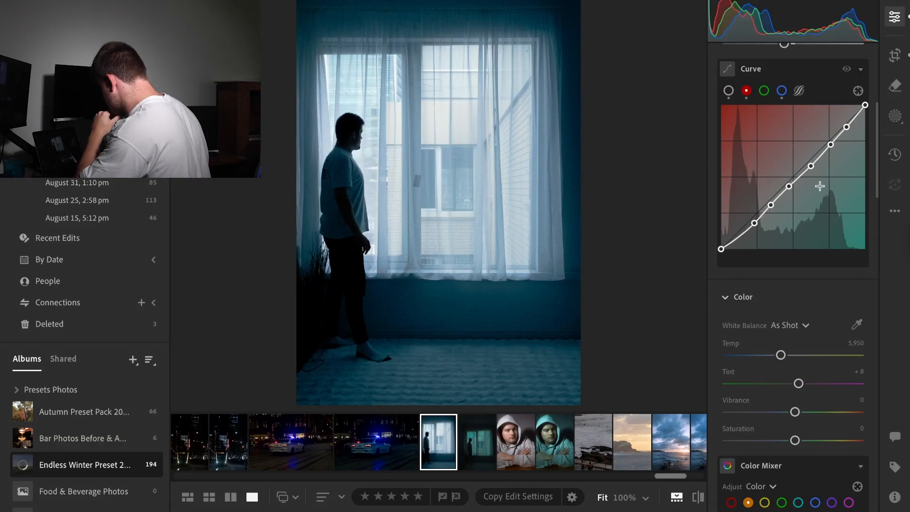
Step: Lower the midtones luminance in Color Grading to slightly below −15, leaving the midtones hue and saturation at 0
{"action": "left_click_drag", "start_coordinate": [875, 143], "coordinate": [863, 281]}
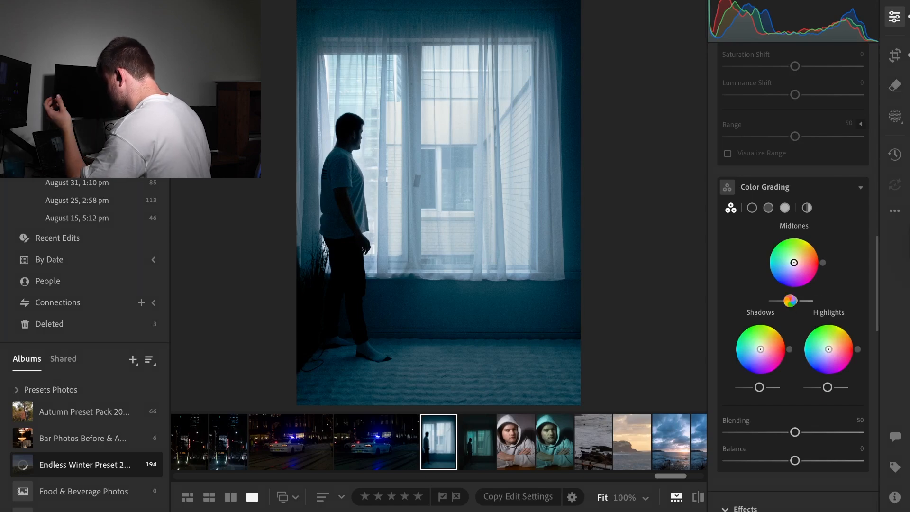
{"action": "left_click_drag", "start_coordinate": [793, 301], "coordinate": [791, 302]}
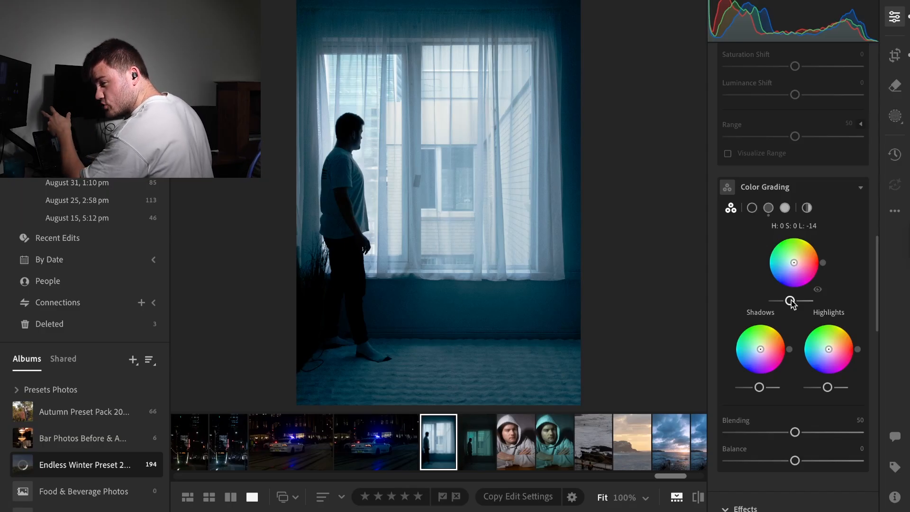
{"action": "left_click_drag", "start_coordinate": [791, 301], "coordinate": [791, 301]}
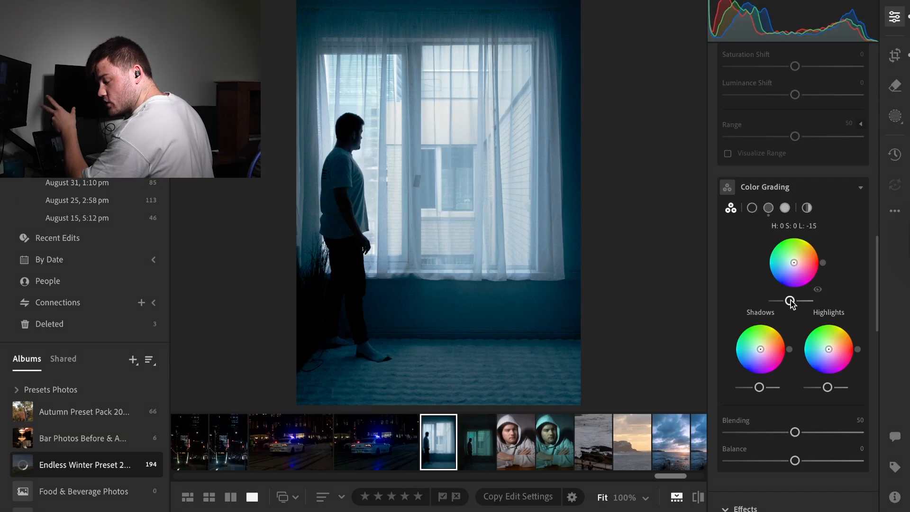
{"action": "left_click_drag", "start_coordinate": [791, 301], "coordinate": [789, 302]}
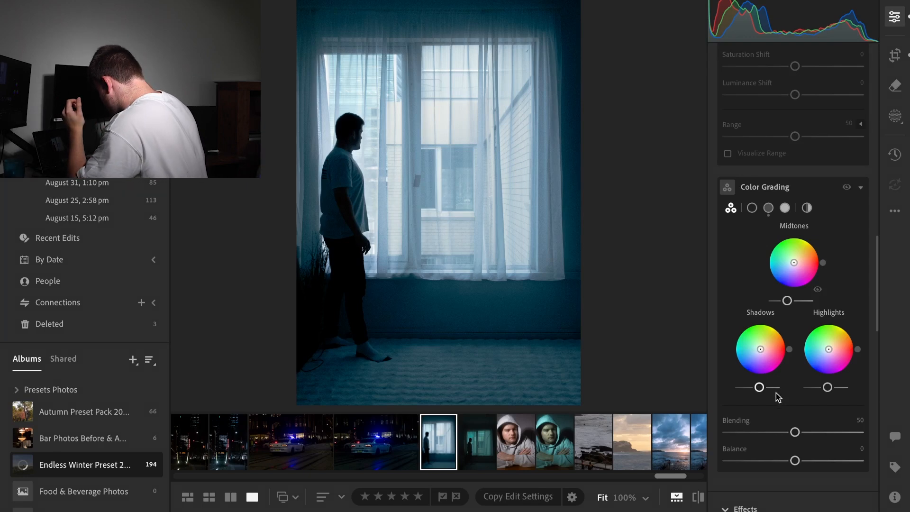
Step: Raise the shadows luminance in Color Grading, and give the highlights a blue tint with lower luminance
{"action": "left_click_drag", "start_coordinate": [759, 388], "coordinate": [767, 390]}
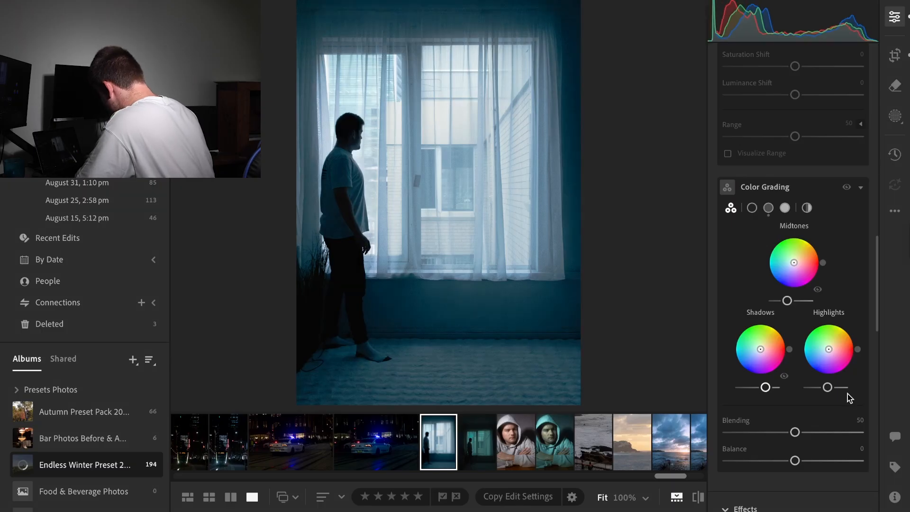
{"action": "left_click_drag", "start_coordinate": [827, 388], "coordinate": [824, 388]}
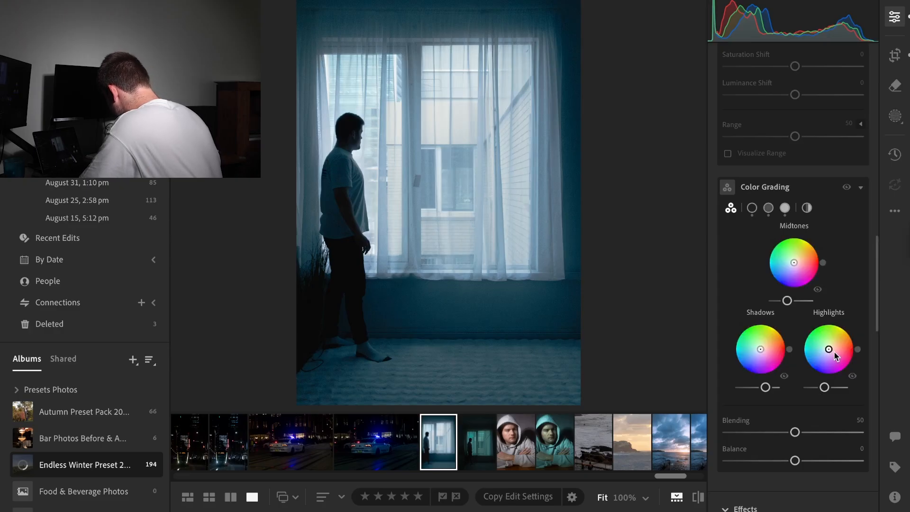
{"action": "left_click_drag", "start_coordinate": [829, 356], "coordinate": [817, 390]}
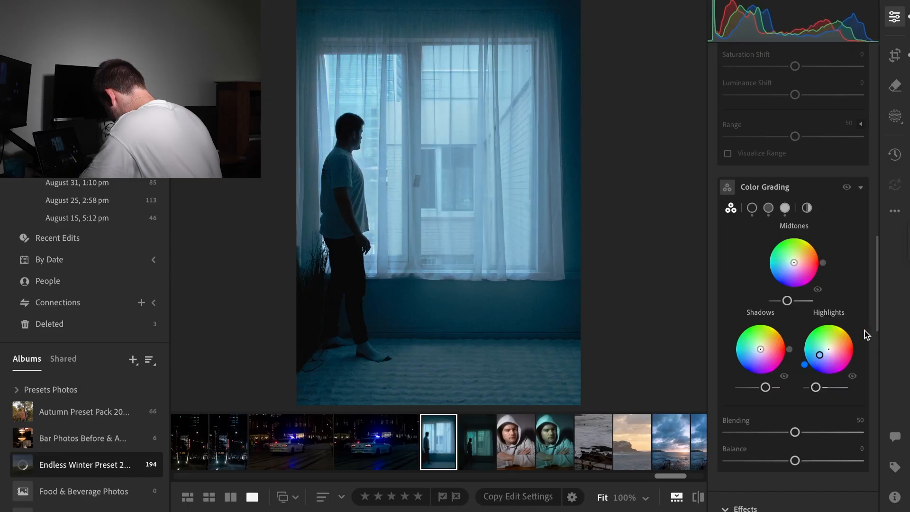
Step: Raise the blue channel curve further above the diagonal through the shadows, midtones and highlights, adding an extra point near the highlight end
{"action": "scroll", "coordinate": [878, 322], "scroll_direction": "down", "scroll_amount": 1}
{"action": "left_click_drag", "start_coordinate": [877, 323], "coordinate": [886, 208]}
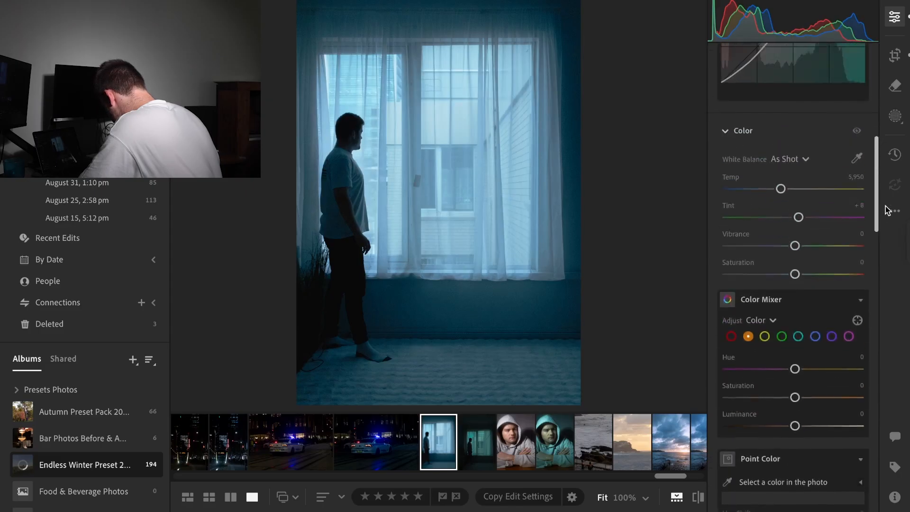
{"action": "scroll", "coordinate": [834, 228], "scroll_direction": "up", "scroll_amount": 1}
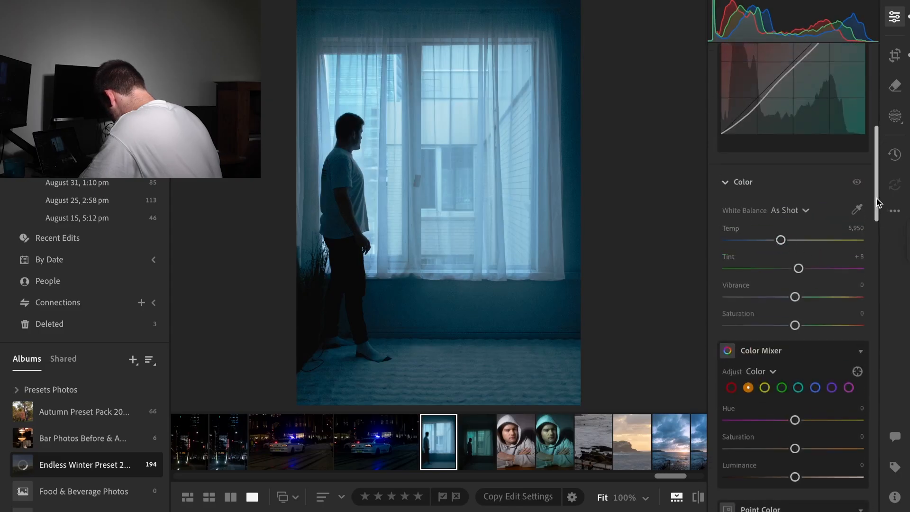
{"action": "scroll", "coordinate": [834, 209], "scroll_direction": "up", "scroll_amount": 3}
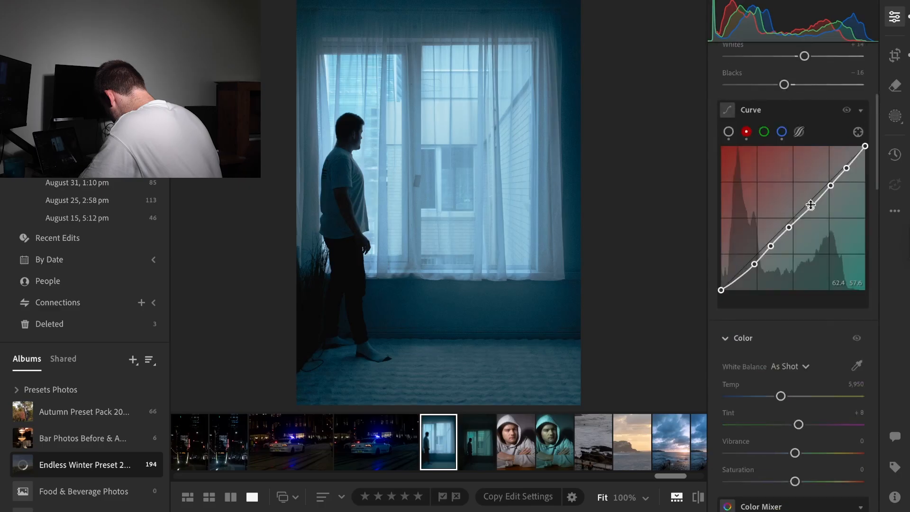
{"action": "left_click", "coordinate": [782, 132]}
{"action": "left_click", "coordinate": [739, 262]}
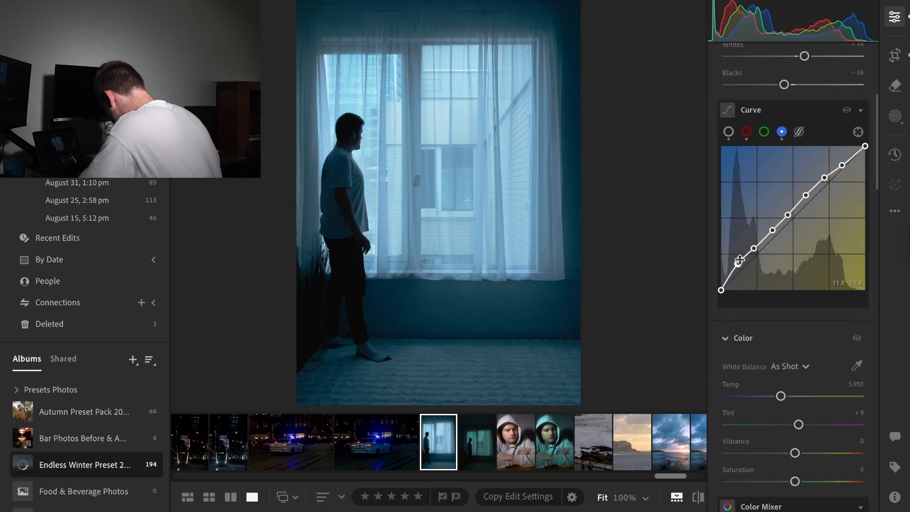
{"action": "left_click_drag", "start_coordinate": [754, 248], "coordinate": [805, 193]}
{"action": "left_click", "coordinate": [854, 155]}
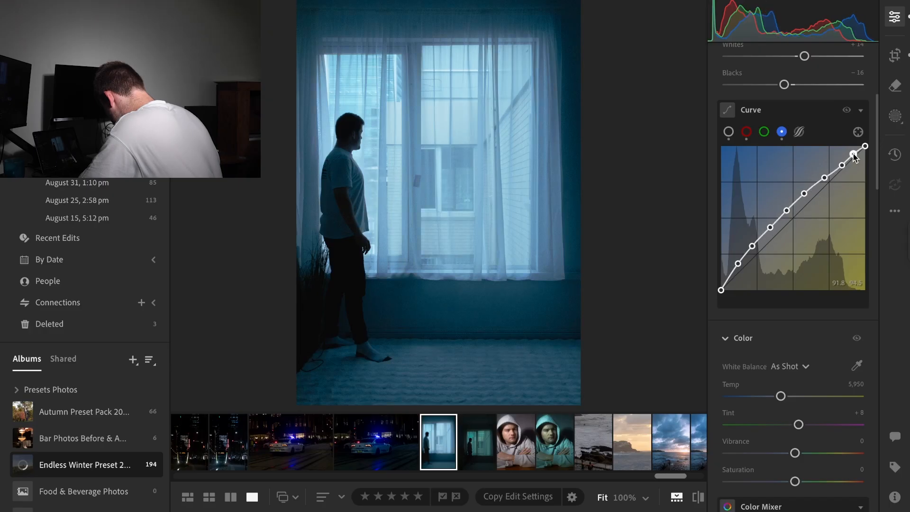
{"action": "left_click_drag", "start_coordinate": [842, 165], "coordinate": [842, 162]}
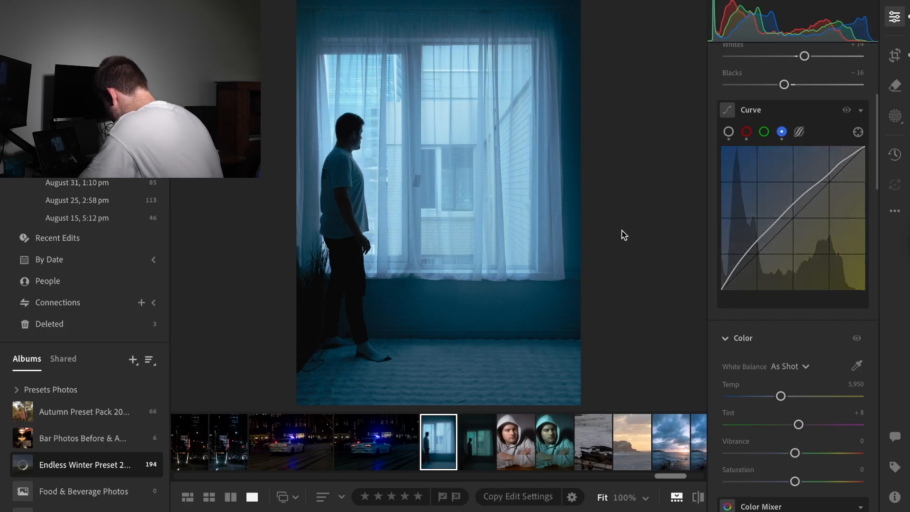
{"action": "left_click_drag", "start_coordinate": [878, 134], "coordinate": [875, 104]}
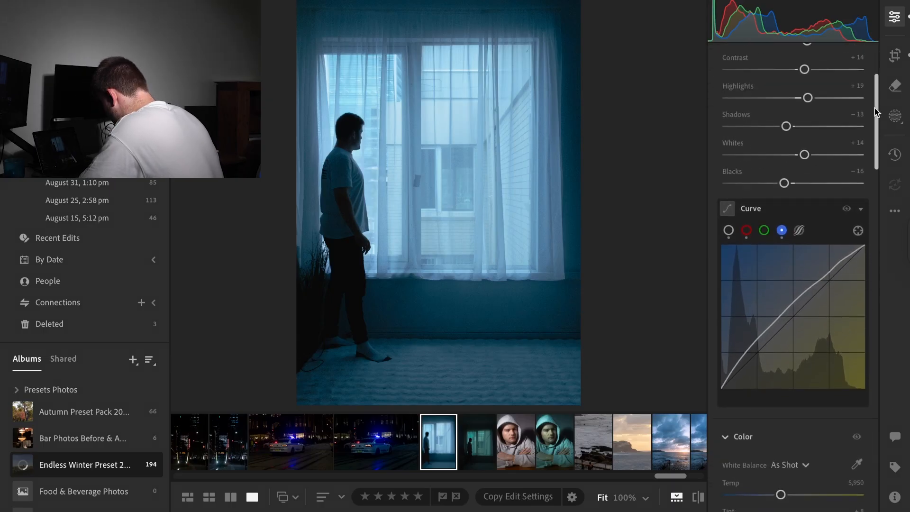
{"action": "scroll", "coordinate": [875, 110], "scroll_direction": "down", "scroll_amount": 3}
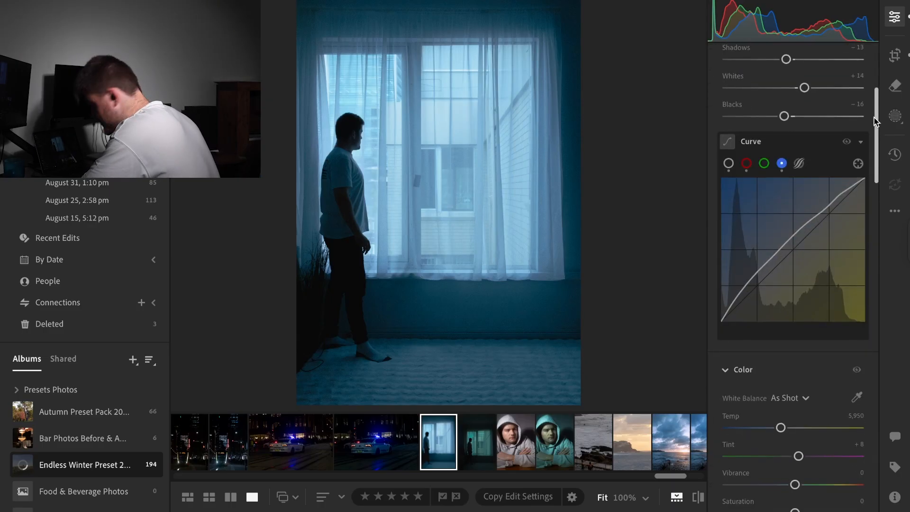
{"action": "scroll", "coordinate": [874, 126], "scroll_direction": "down", "scroll_amount": 3}
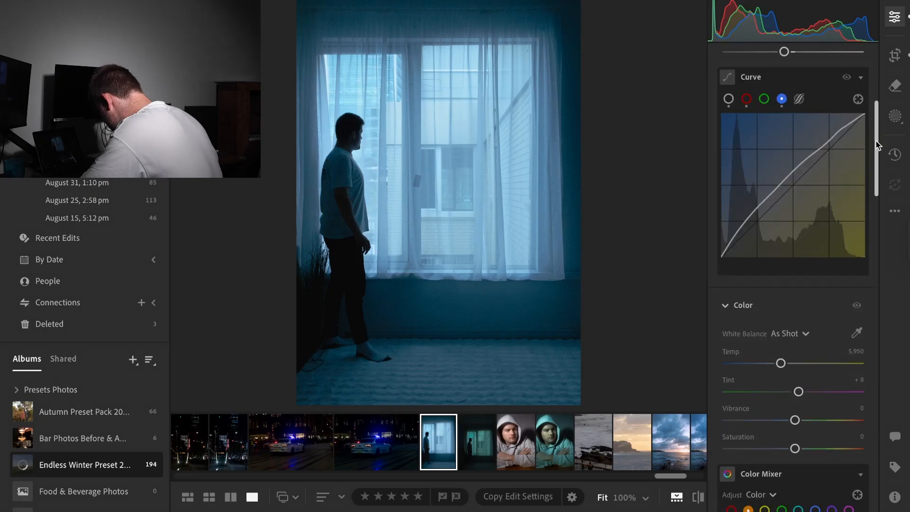